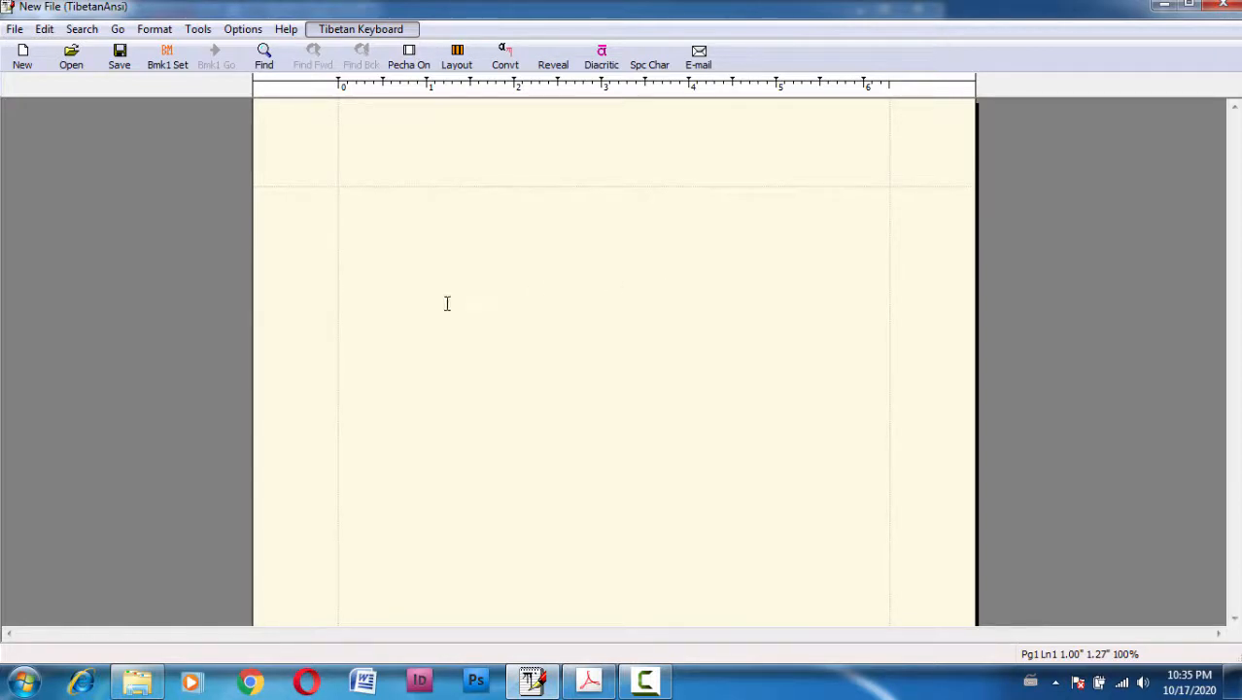
Enter ཀ་ཁ་ག་ང་། on the first line and the stacked letter སྐ two lines below it
type("ཀཁགང།")
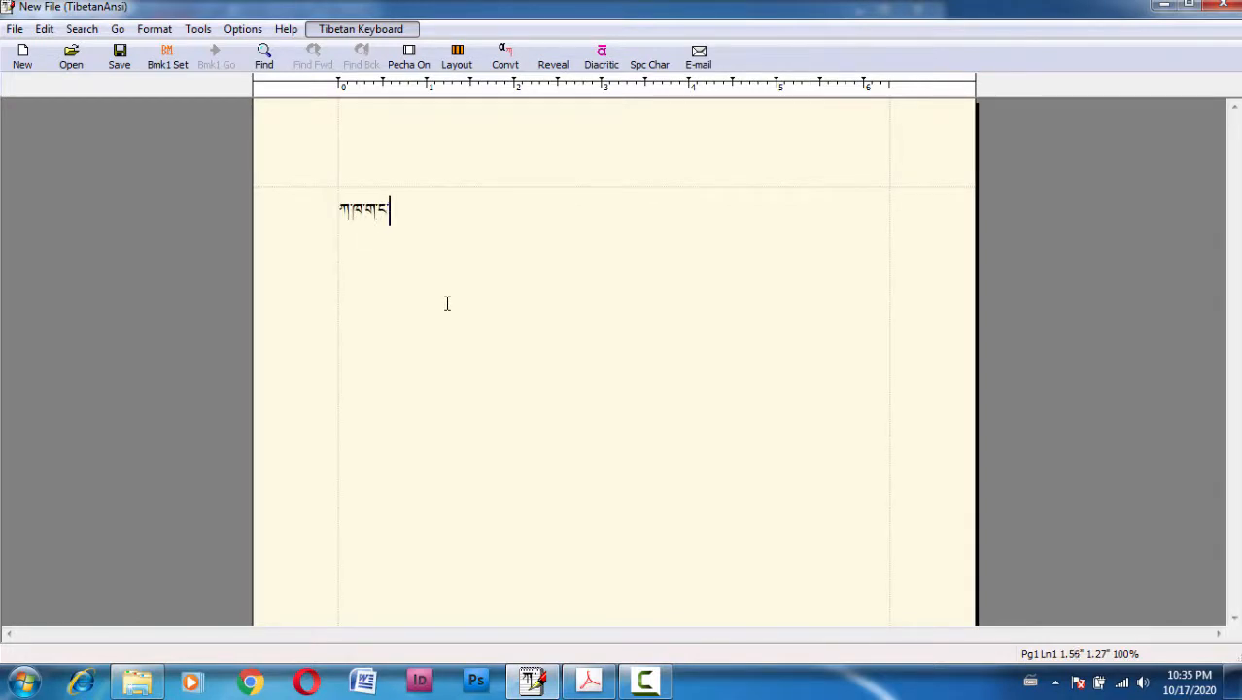
key("Return")
key("Return")
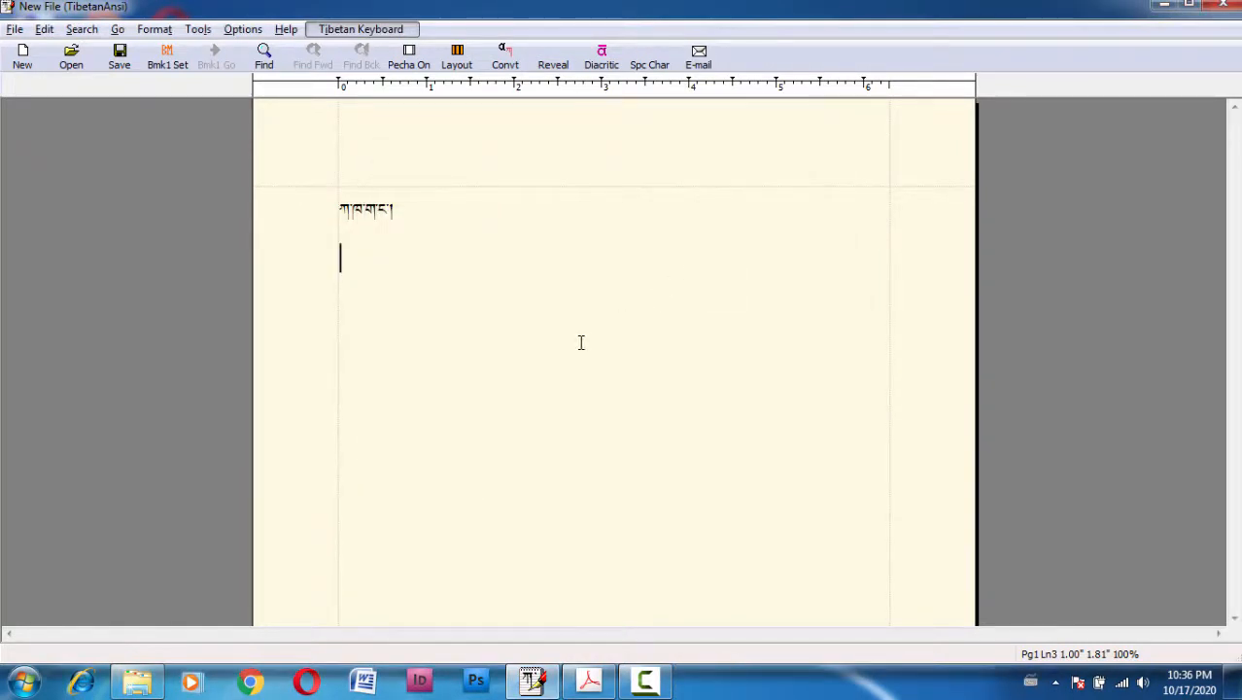
type("hs")
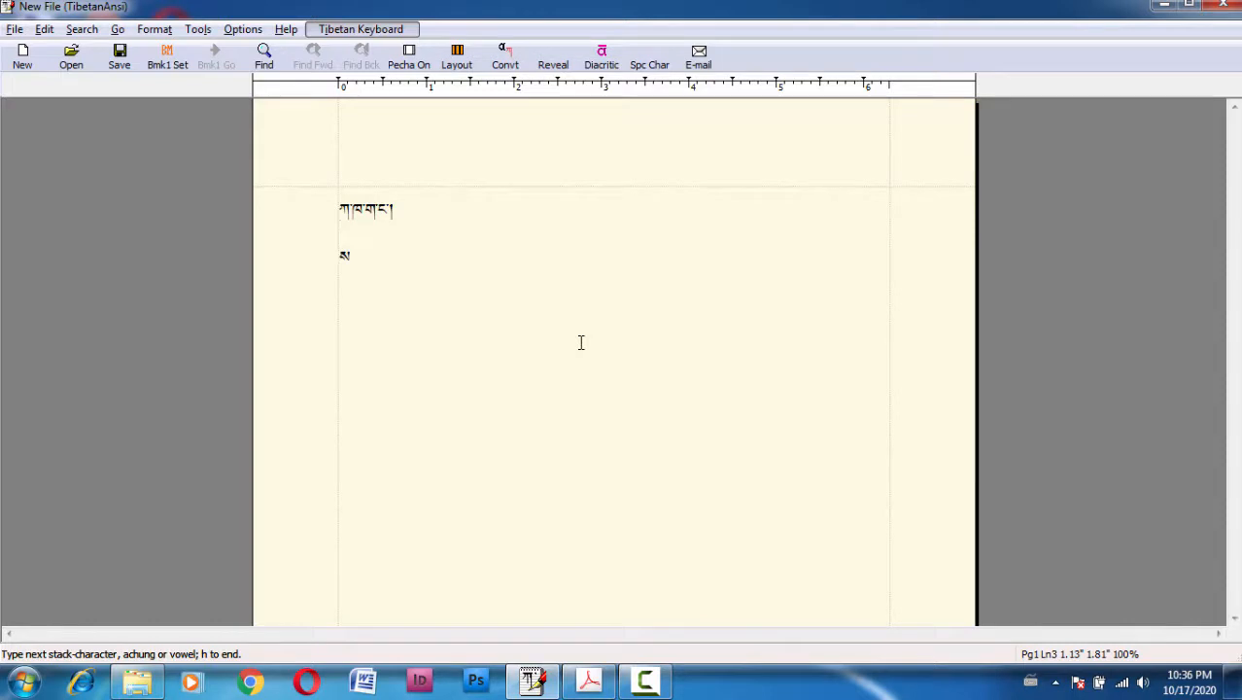
type("k")
Set the document's initial normal Tibetan font size to 40
left_click(153, 29)
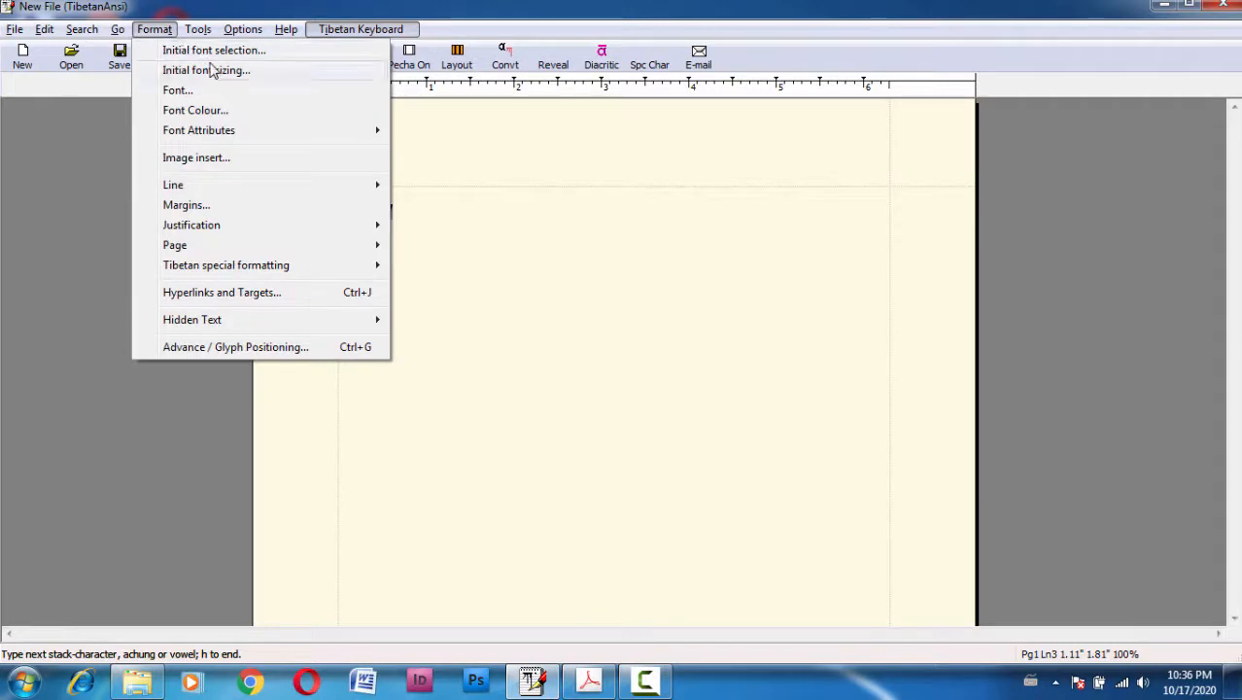
left_click(216, 72)
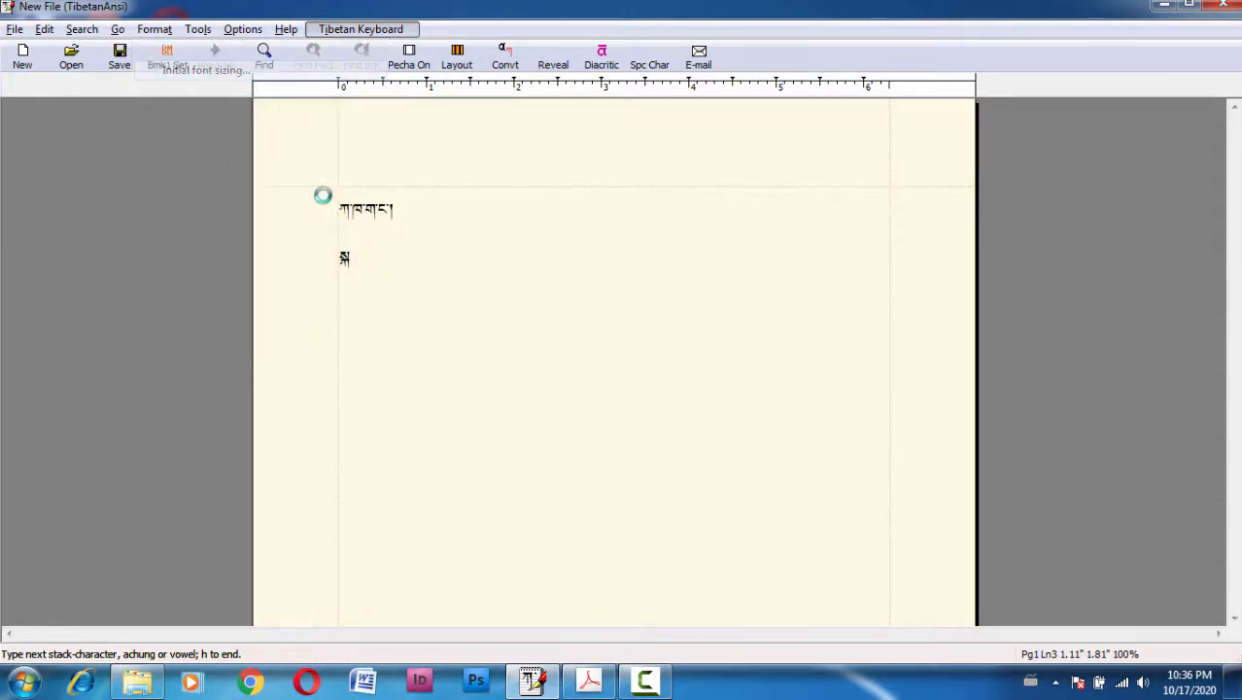
left_click(550, 282)
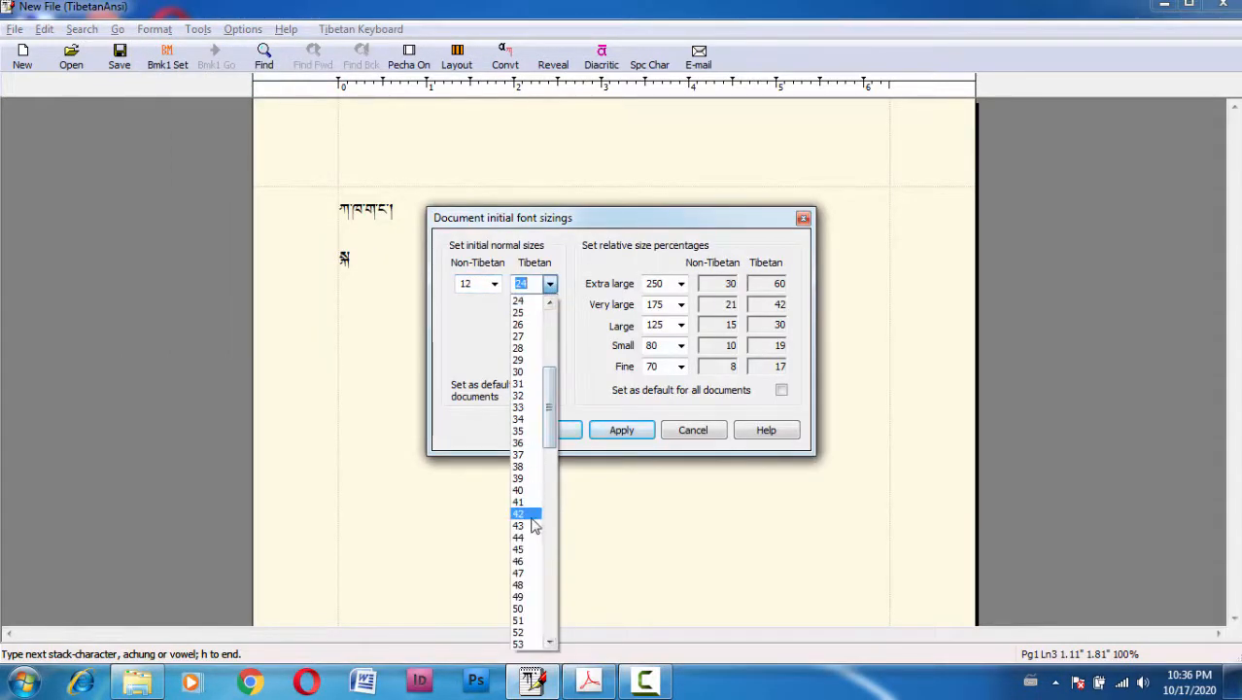
left_click(524, 491)
left_click(551, 429)
Replace the stacked letter on the third line with the three-letter stack སྐྲ
key("BackSpace")
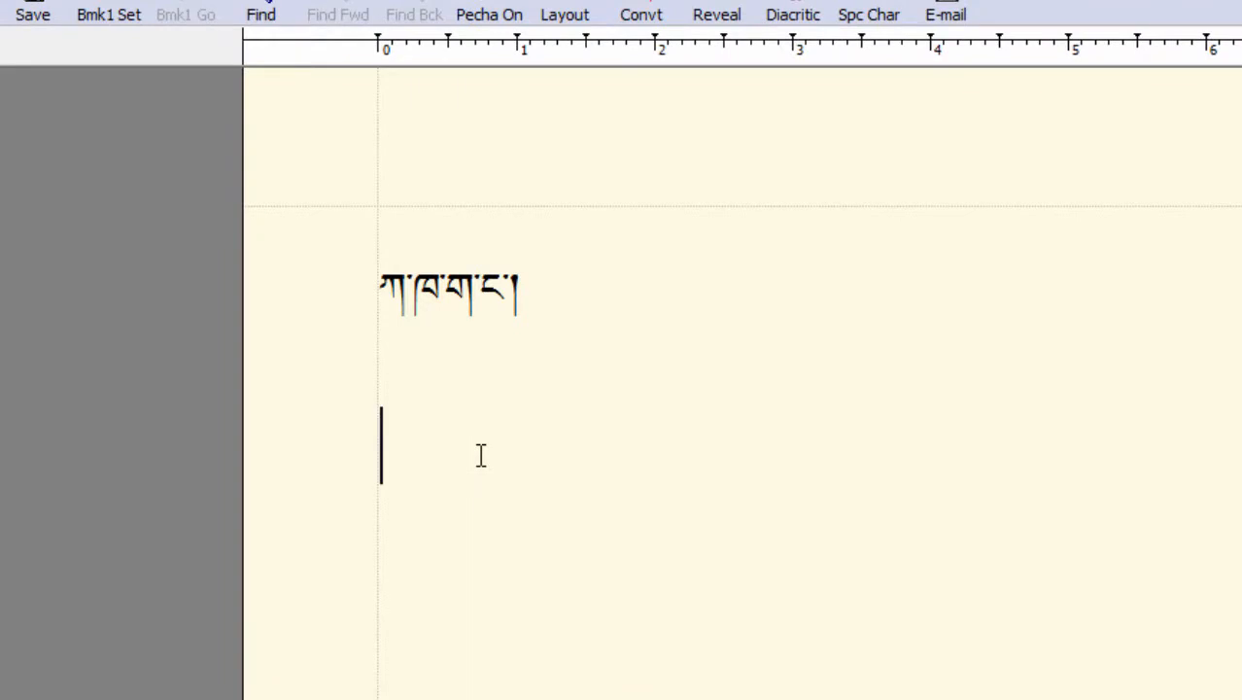
type("hsk")
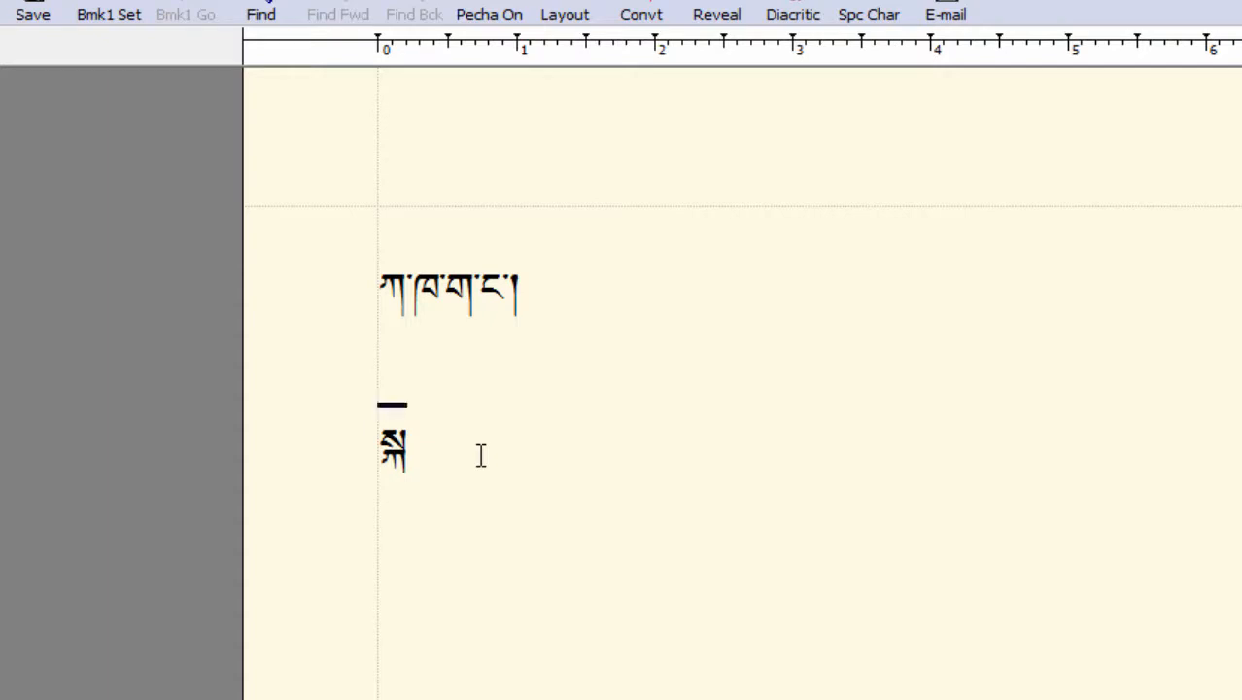
type("r")
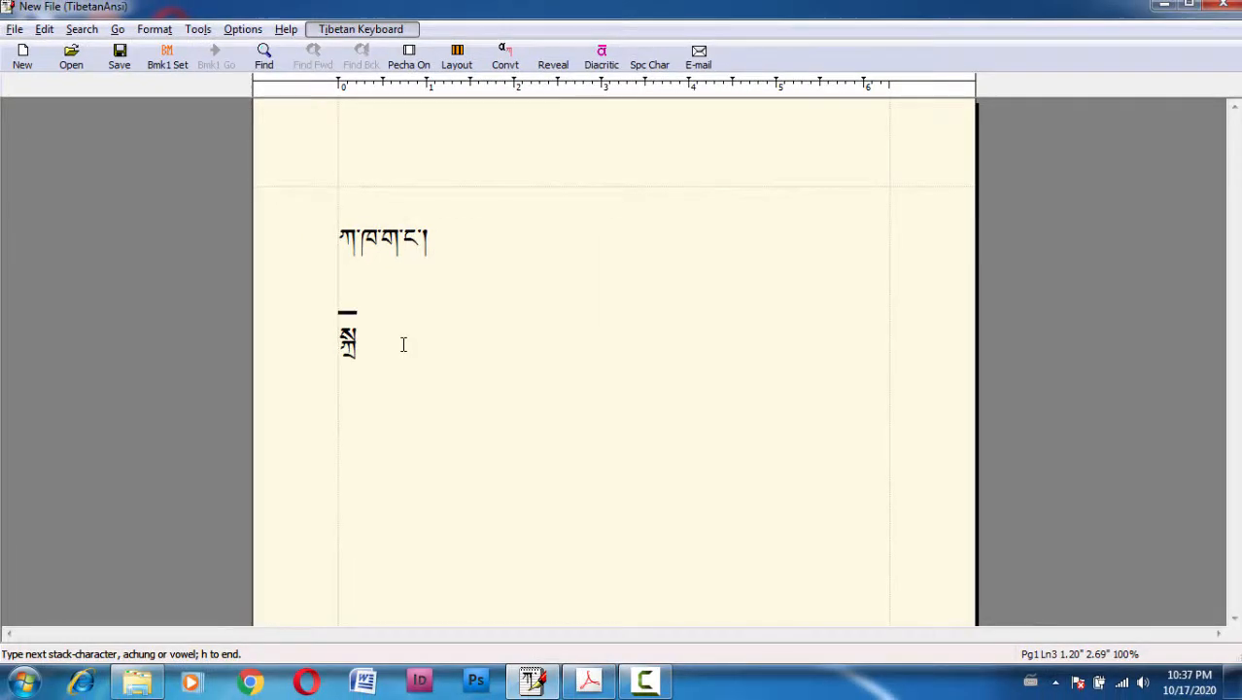
Consult the Tibetan keyboard layout chart in the Adobe Acrobat document and return to the Tibetan text document
key("alt+Tab")
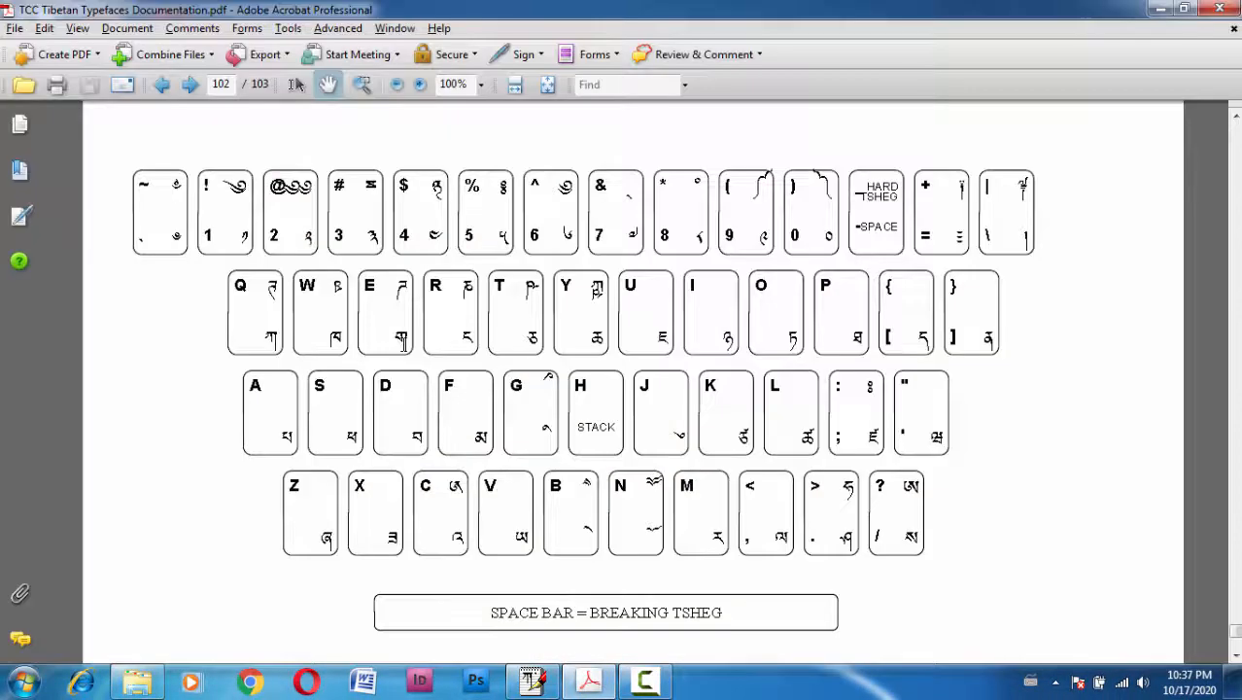
key("alt")
left_click(331, 84)
key("alt+Tab")
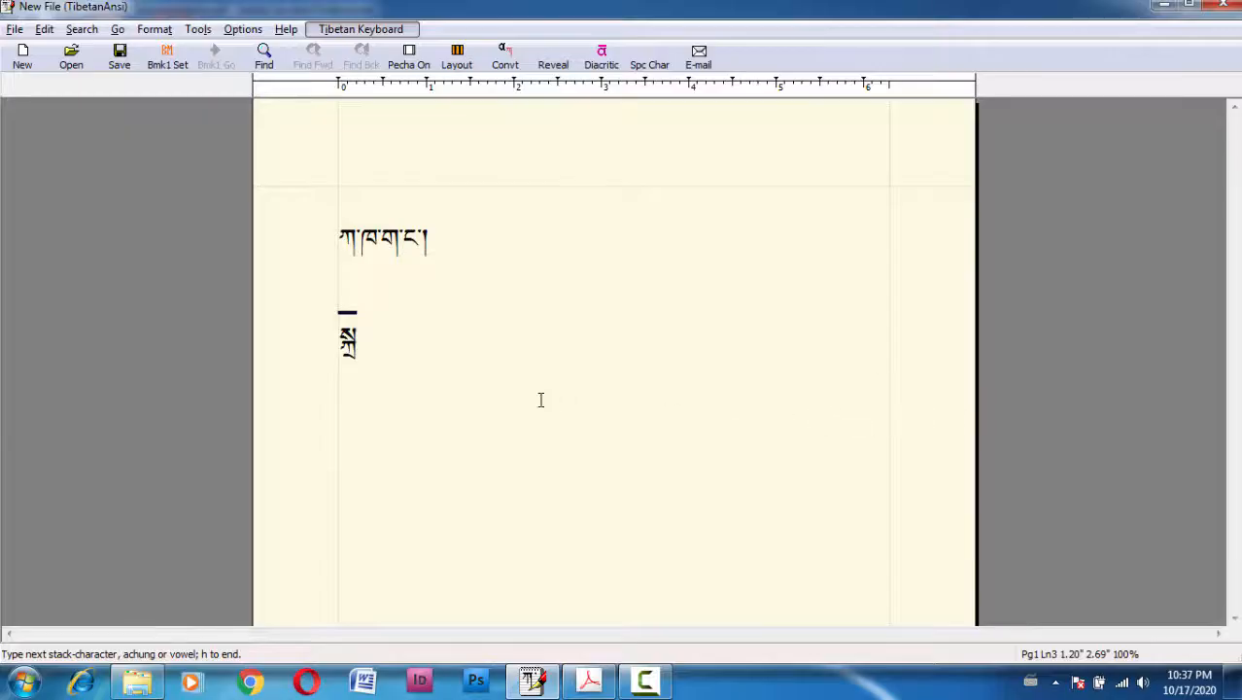
End the སྐྲ stack, add a tsheg after it and move two lines down
key("h")
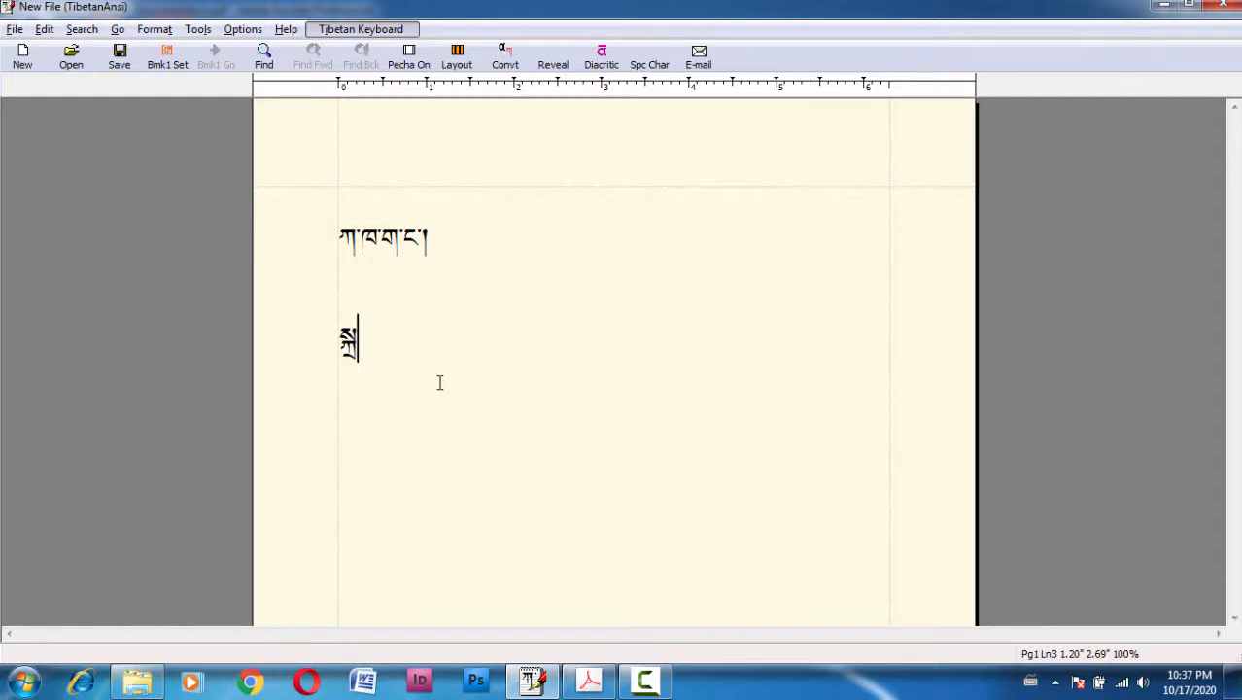
type("་")
key("Return")
key("Return")
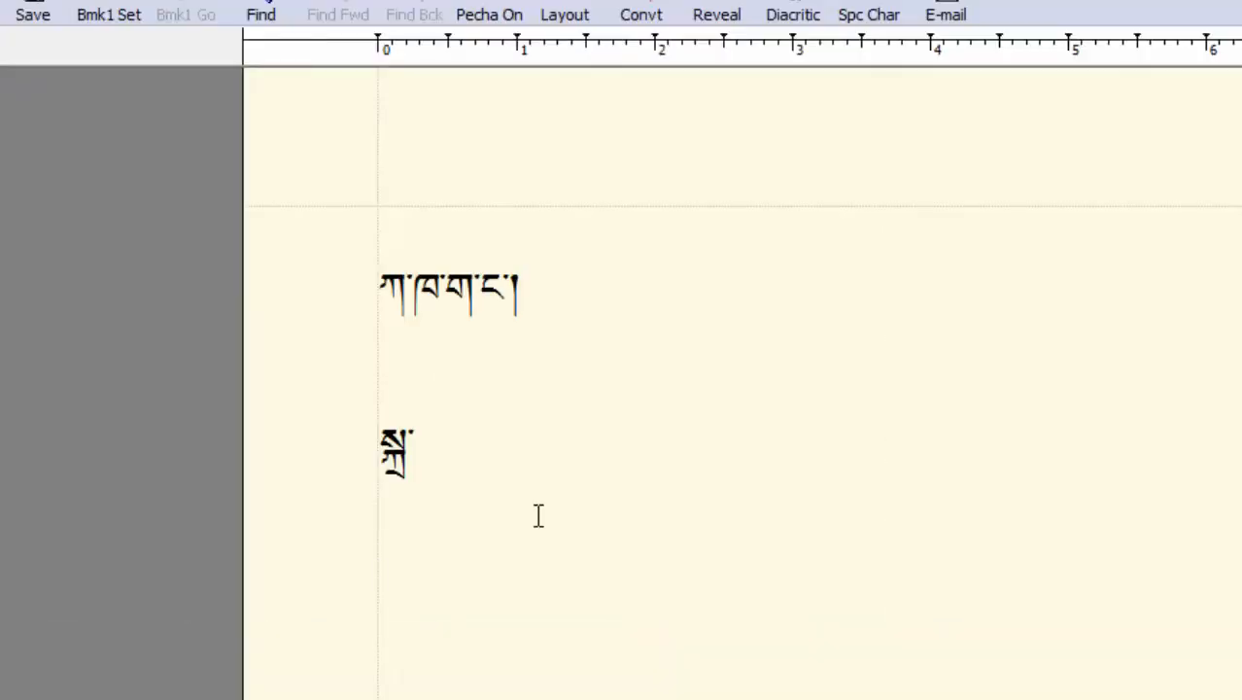
Try building a stack that starts with ས below the སྐྲ line, and erase it
type("hསྭ")
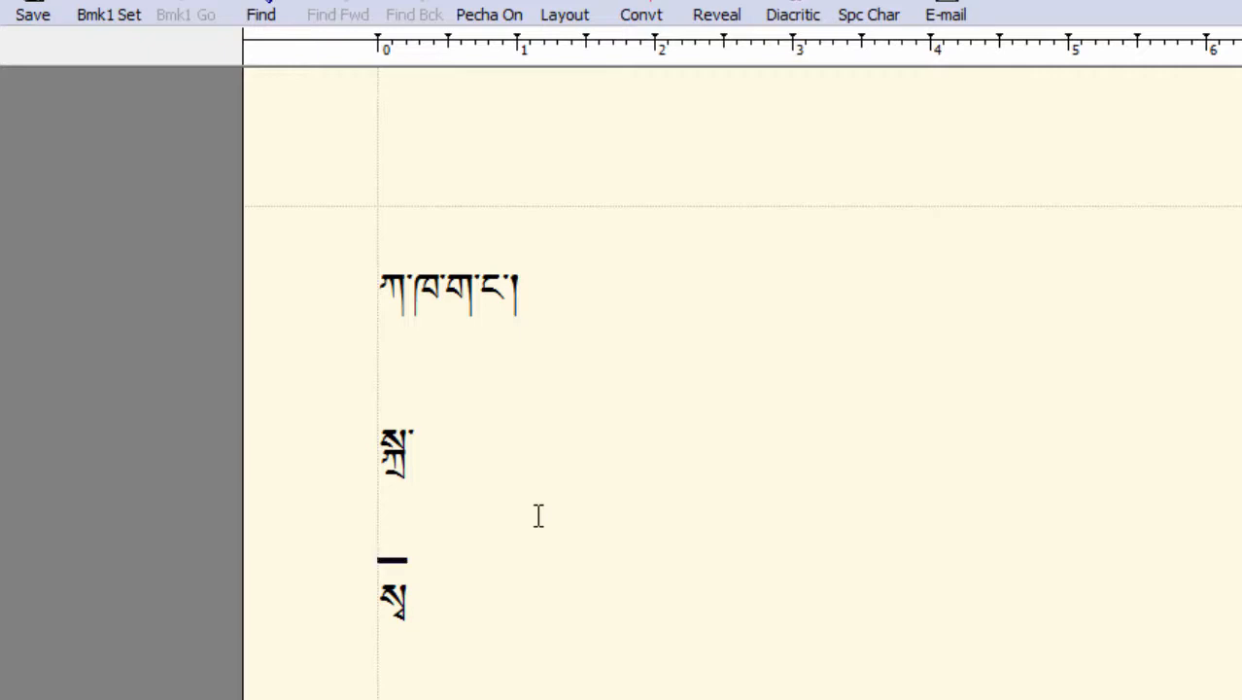
type("ུ")
key("BackSpace")
key("BackSpace")
key("BackSpace")
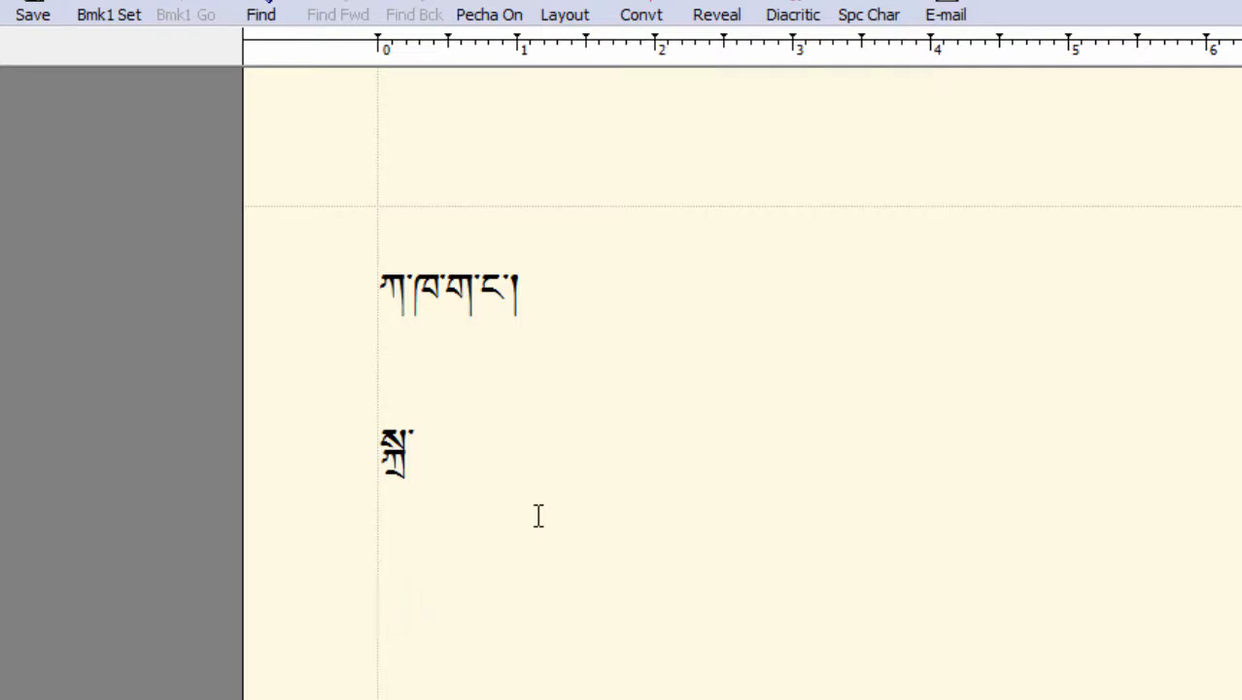
Build another stack starting with ས on the same line, and erase everything back to the start of the third line
type("སྭུ")
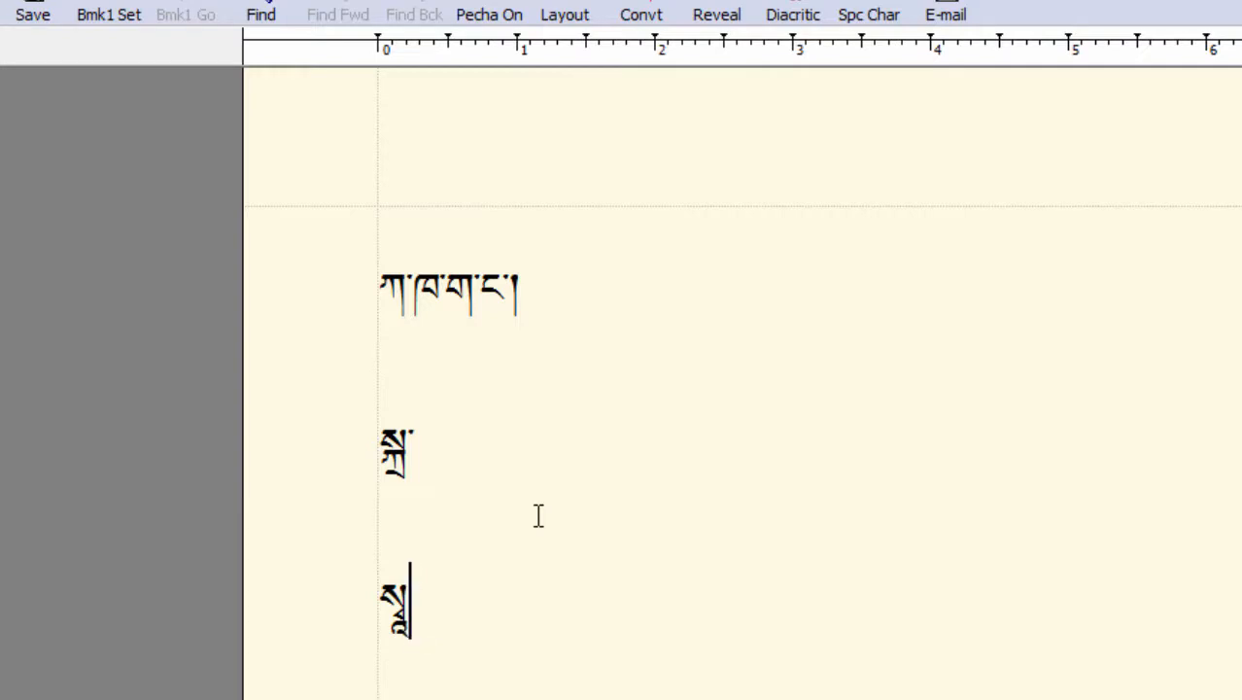
key("BackSpace")
key("BackSpace")
key("BackSpace")
key("BackSpace")
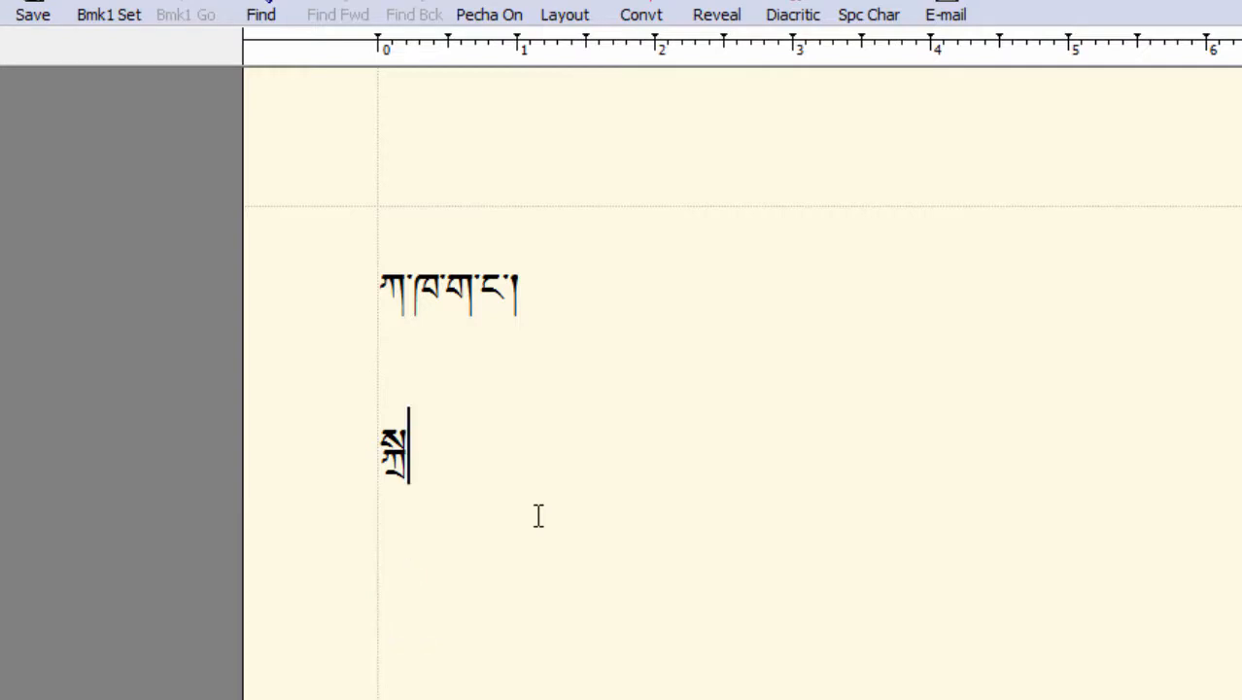
key("BackSpace")
key("BackSpace")
key("BackSpace")
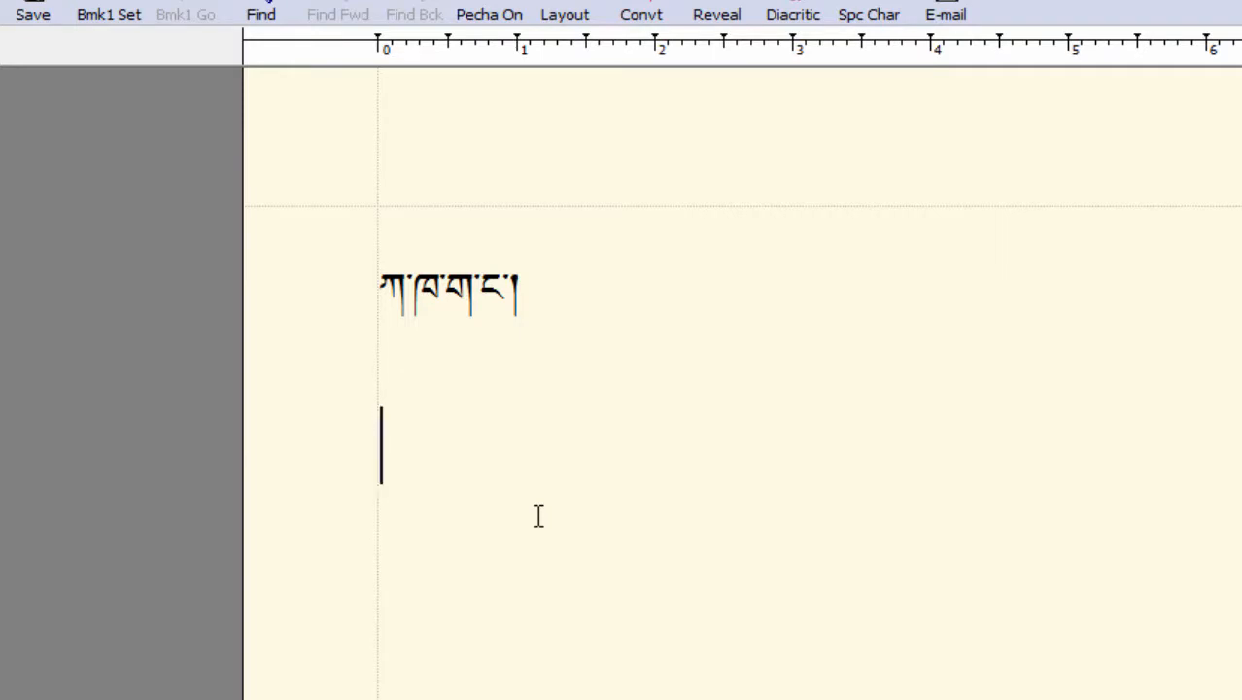
Write the word སྐར་མ on the third line and erase it again
type("སྐར")
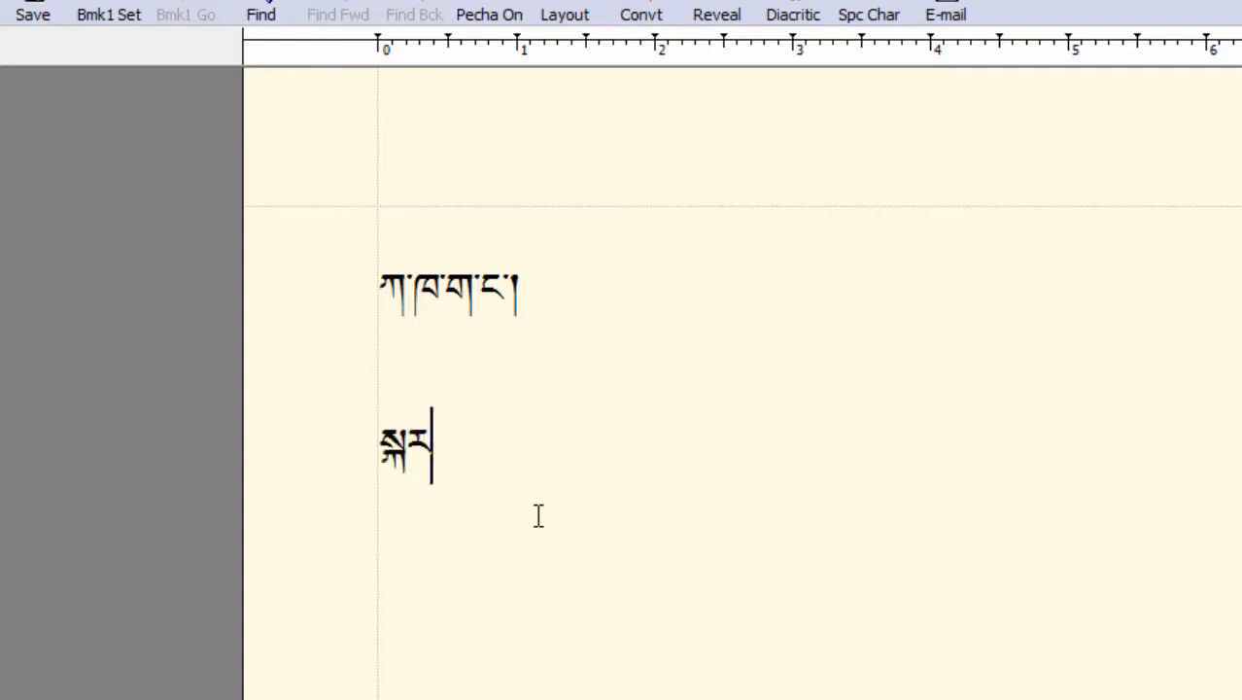
type("་")
type("མ")
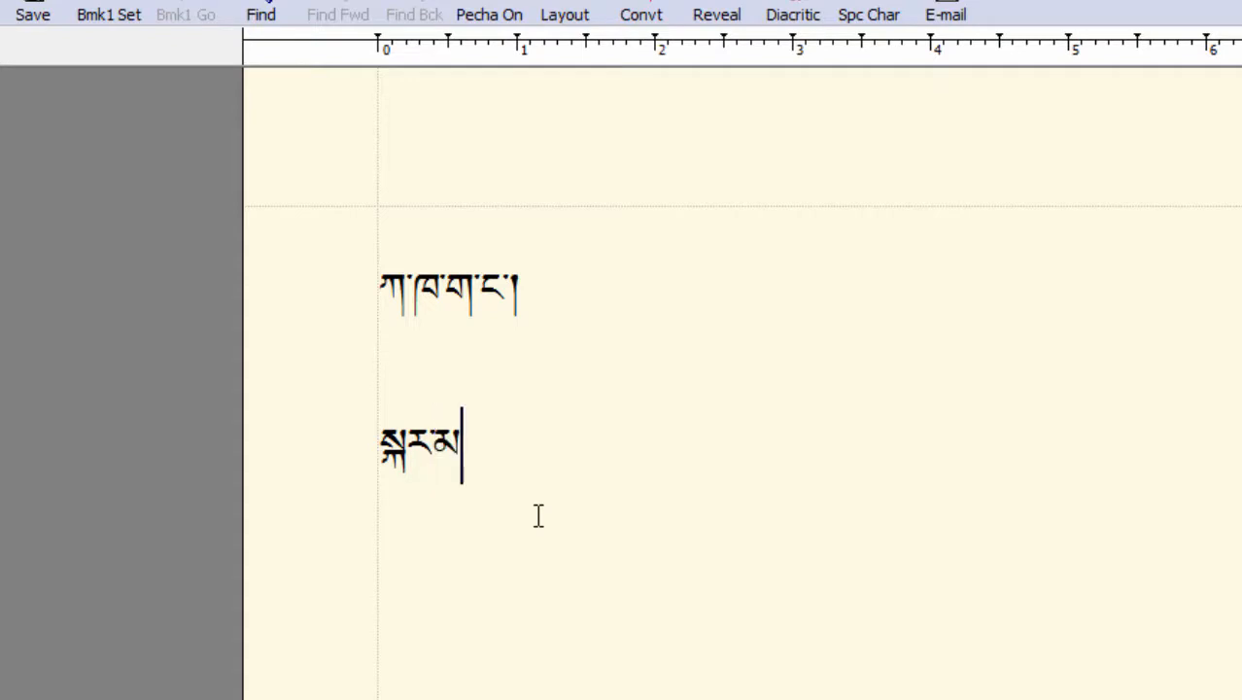
key("BackSpace")
key("BackSpace")
key("BackSpace")
key("BackSpace")
key("BackSpace")
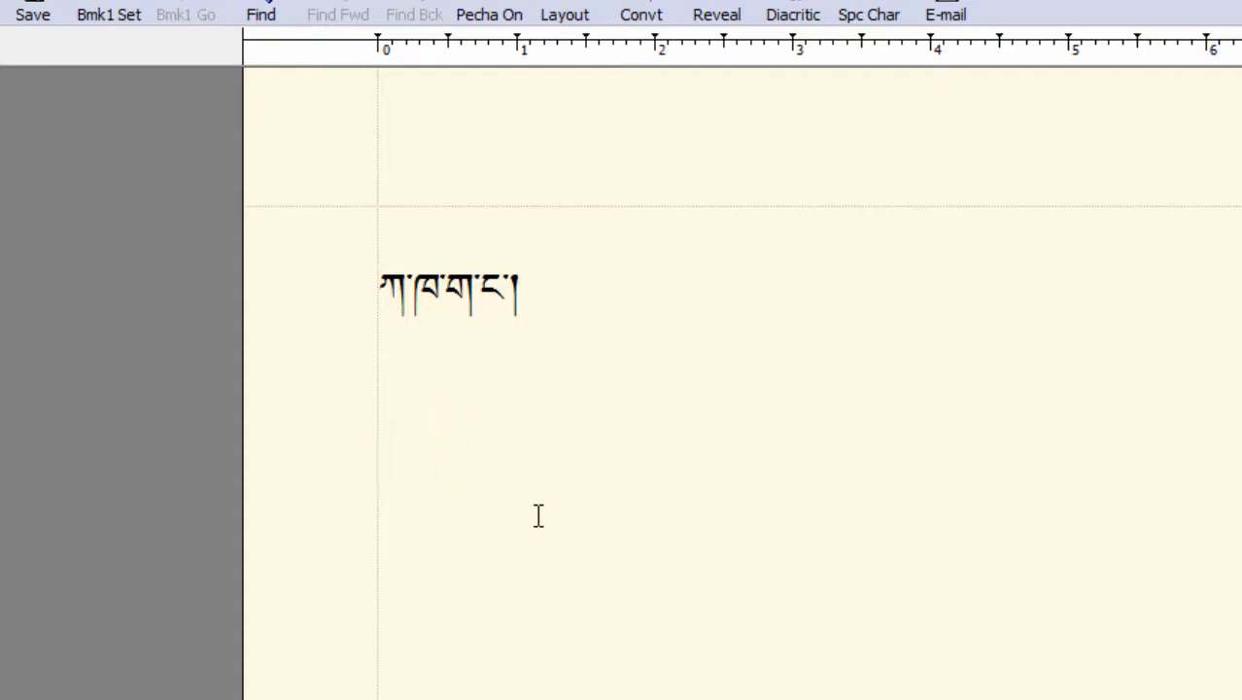
Build the three-letter stack སྐྲ on the empty third line and erase it
type("སྐྲ")
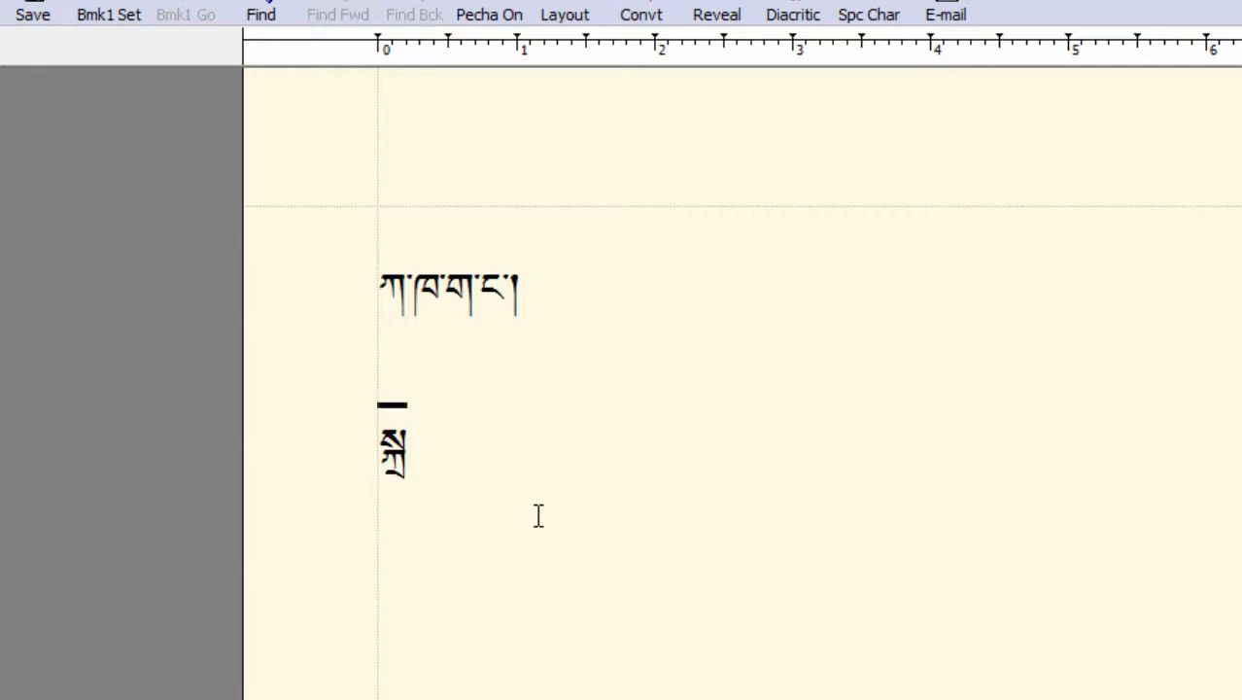
key("BackSpace")
key("BackSpace")
key("BackSpace")
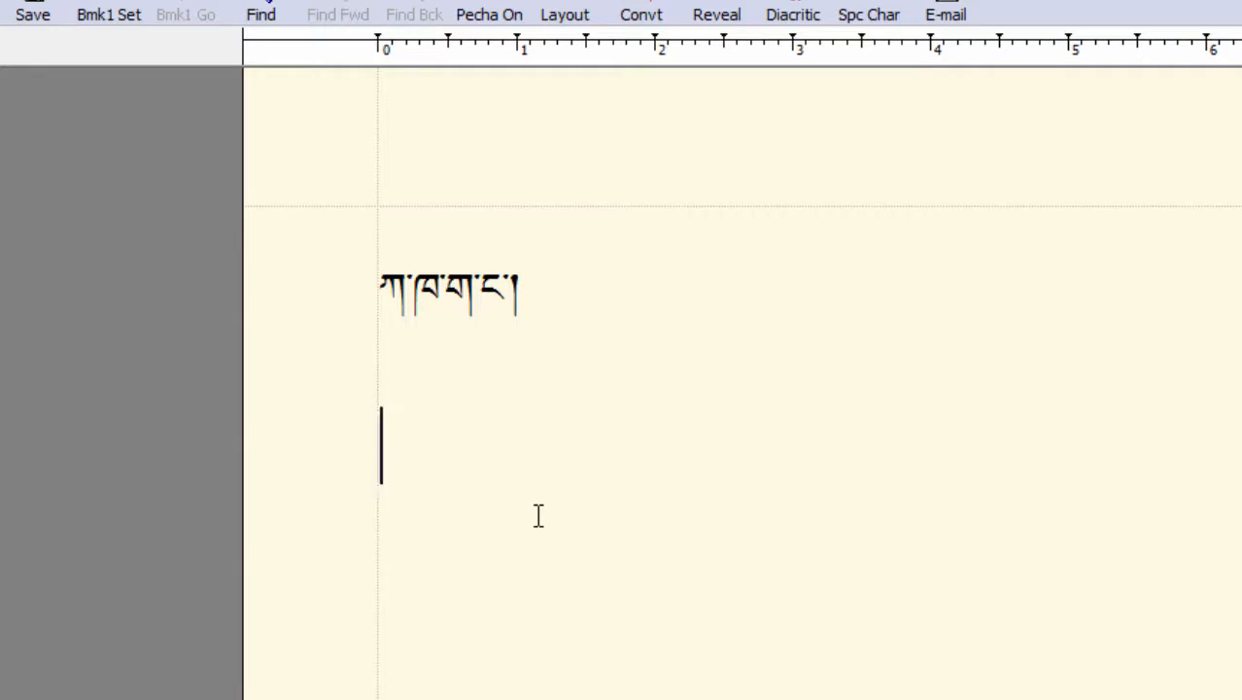
Write སྐར་མ་ followed by a tall stack on བ on the third line, dismissing the Windows color scheme prompt
type("སྐྲ")
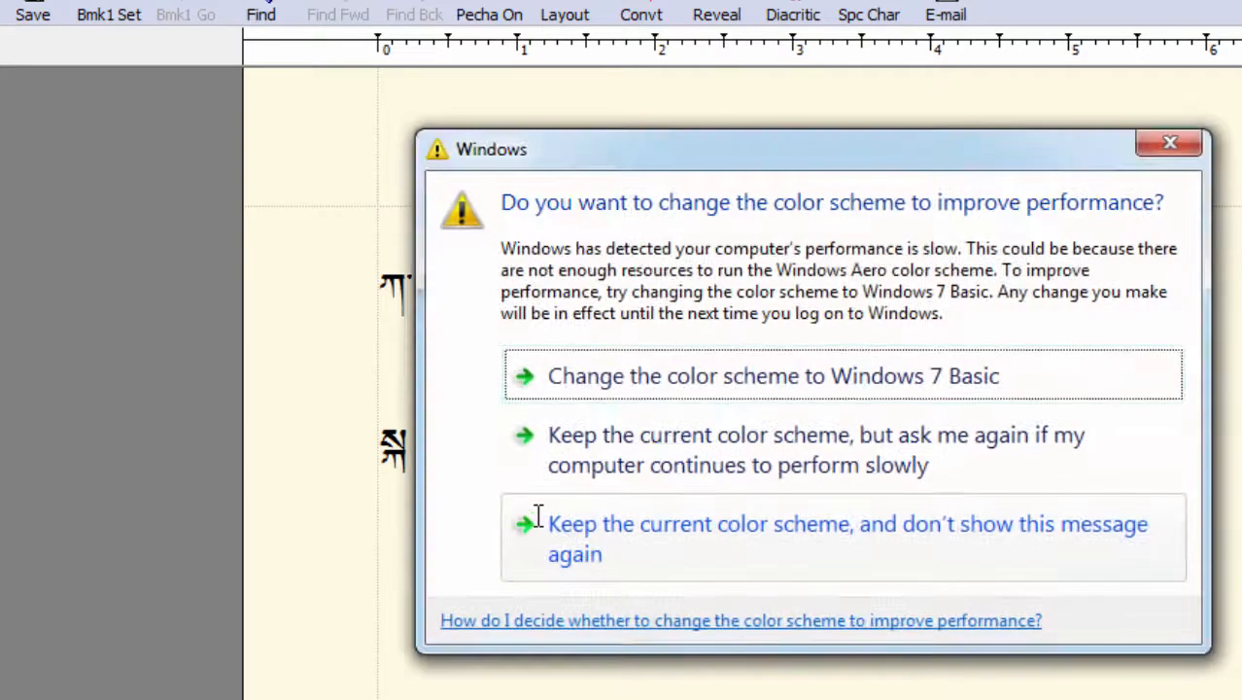
left_click(1170, 143)
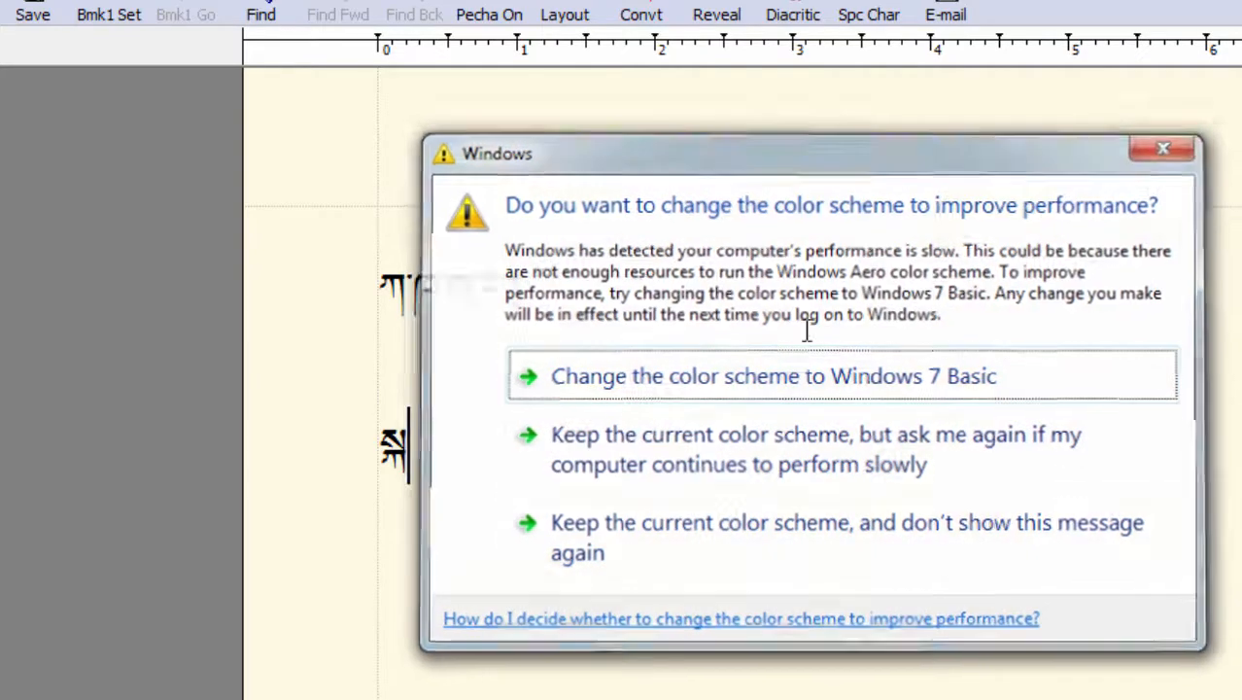
type("ར")
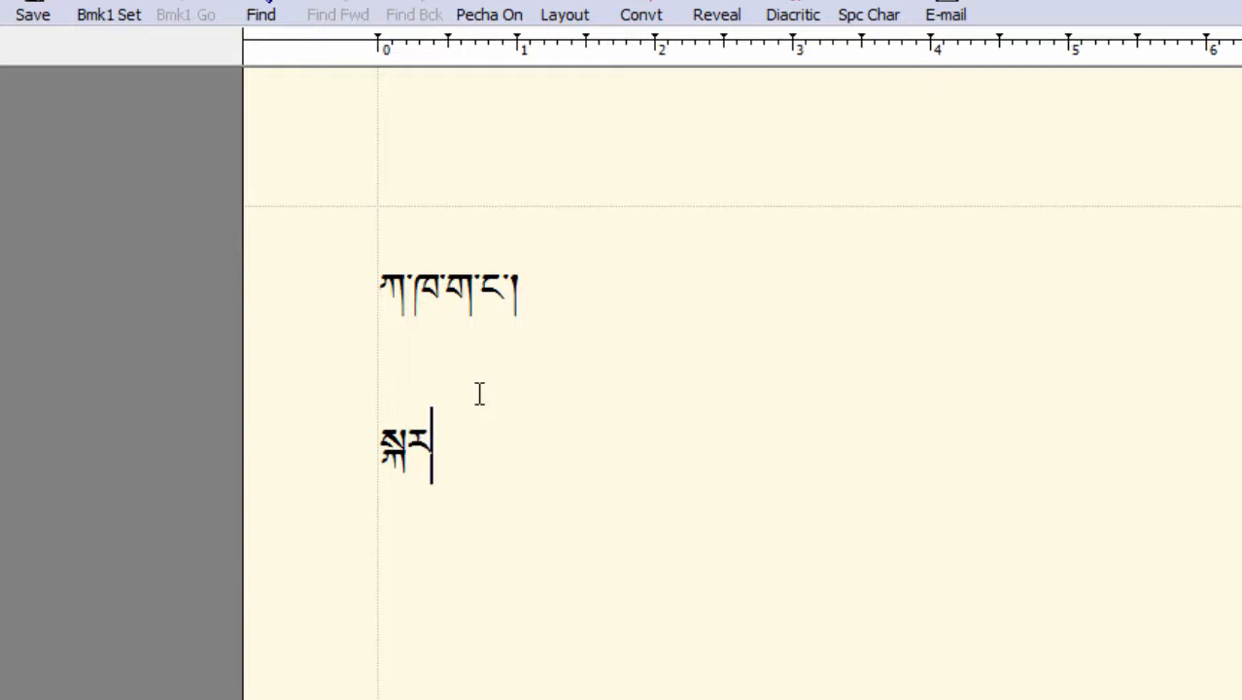
type("་")
type("མ")
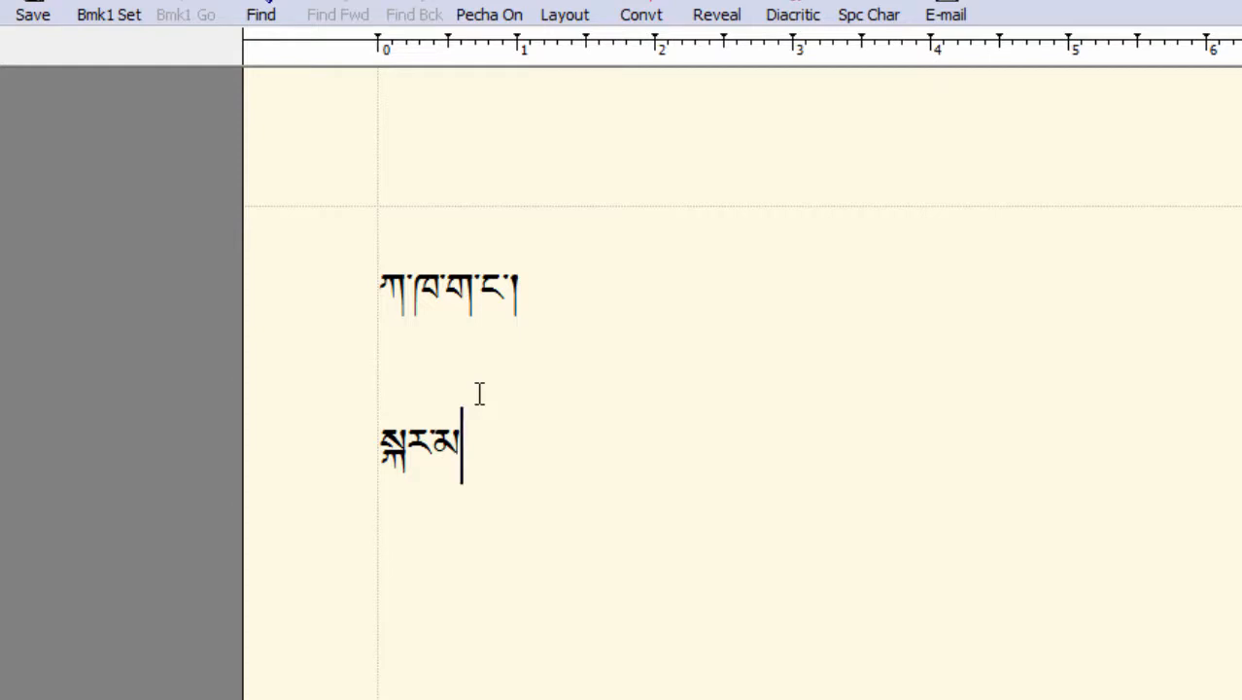
type("་བྷྲཱུ")
Set the document's initial Tibetan typeface to Tibetan Chogyal Typeface
left_click(80, 1)
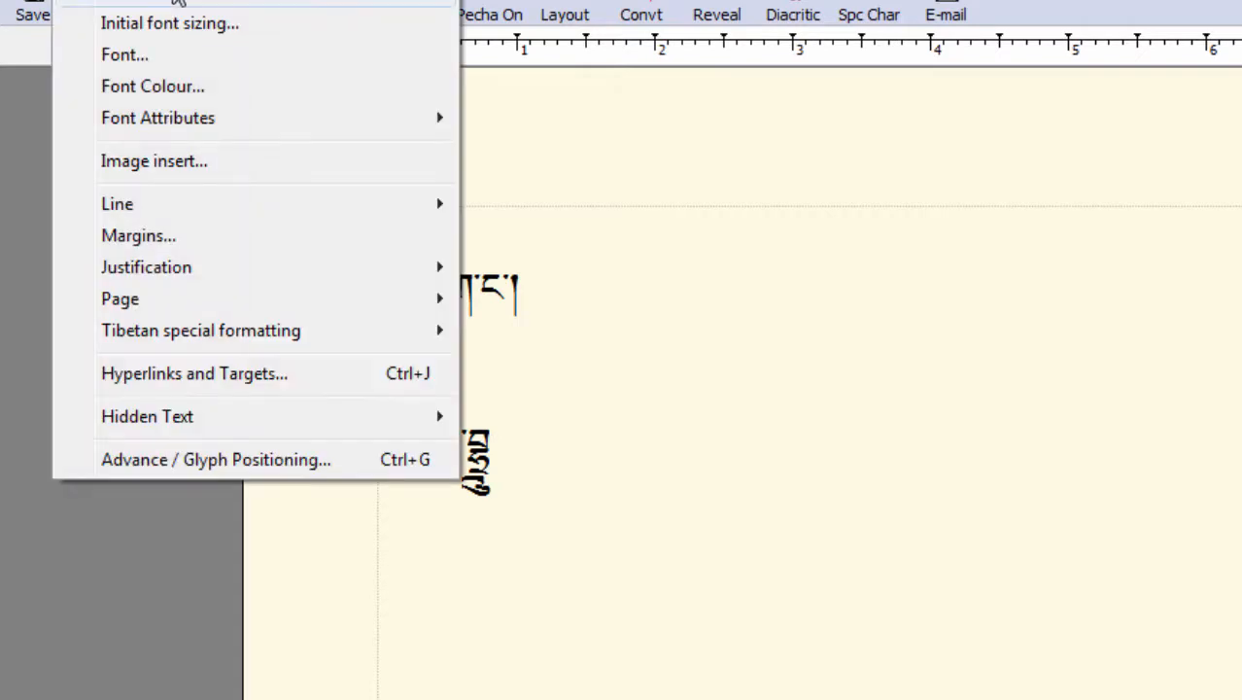
left_click(181, 3)
left_click(848, 429)
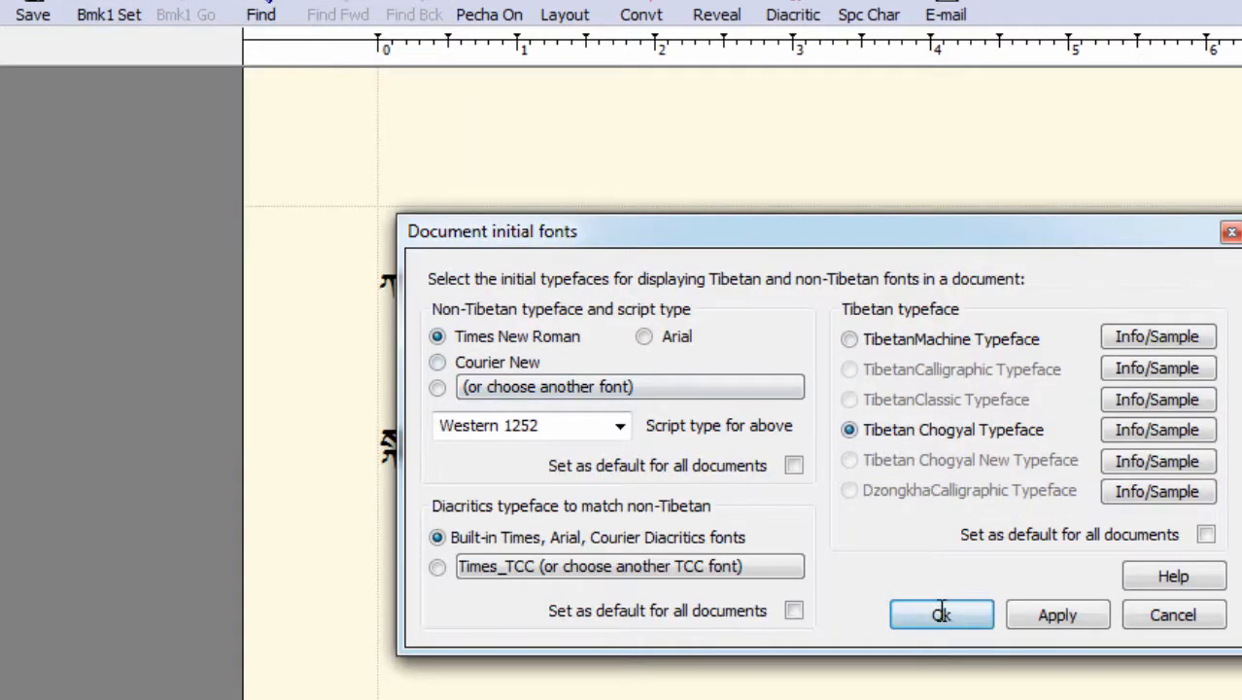
left_click(940, 614)
Replace the third line's text with the seed-syllable stack བྷྲཱུྃ and start a new line
left_click_drag(505, 461, 377, 472)
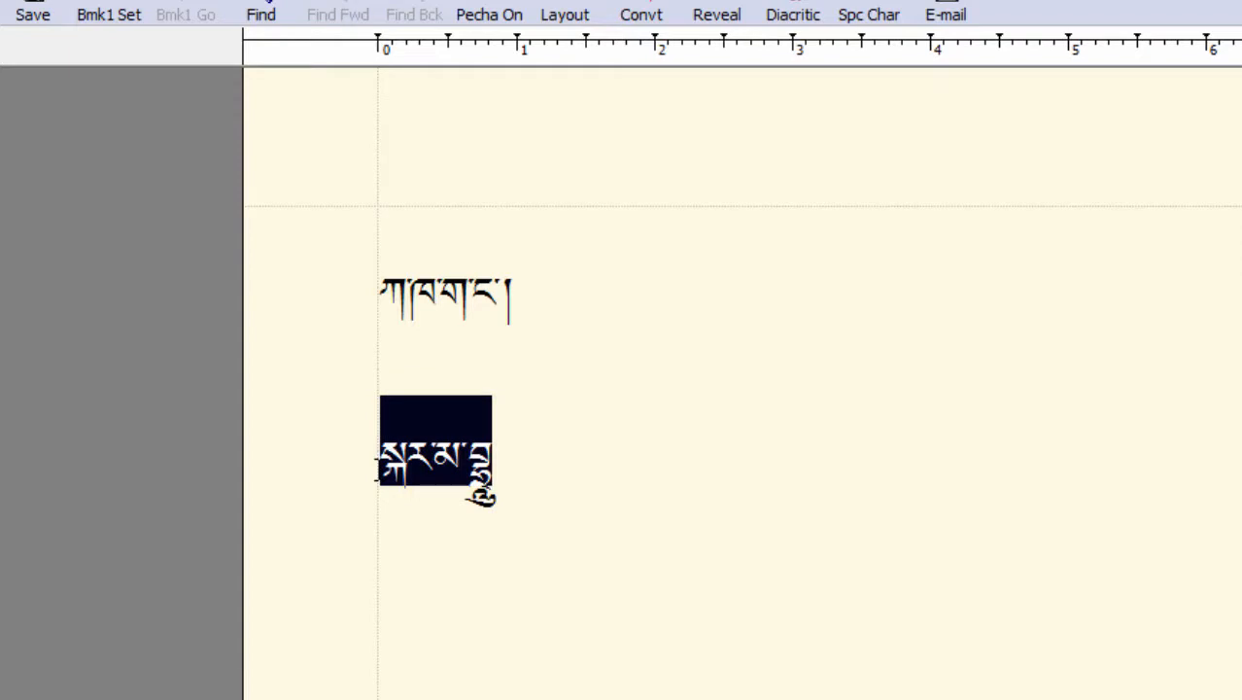
key("BackSpace")
type("ཀ")
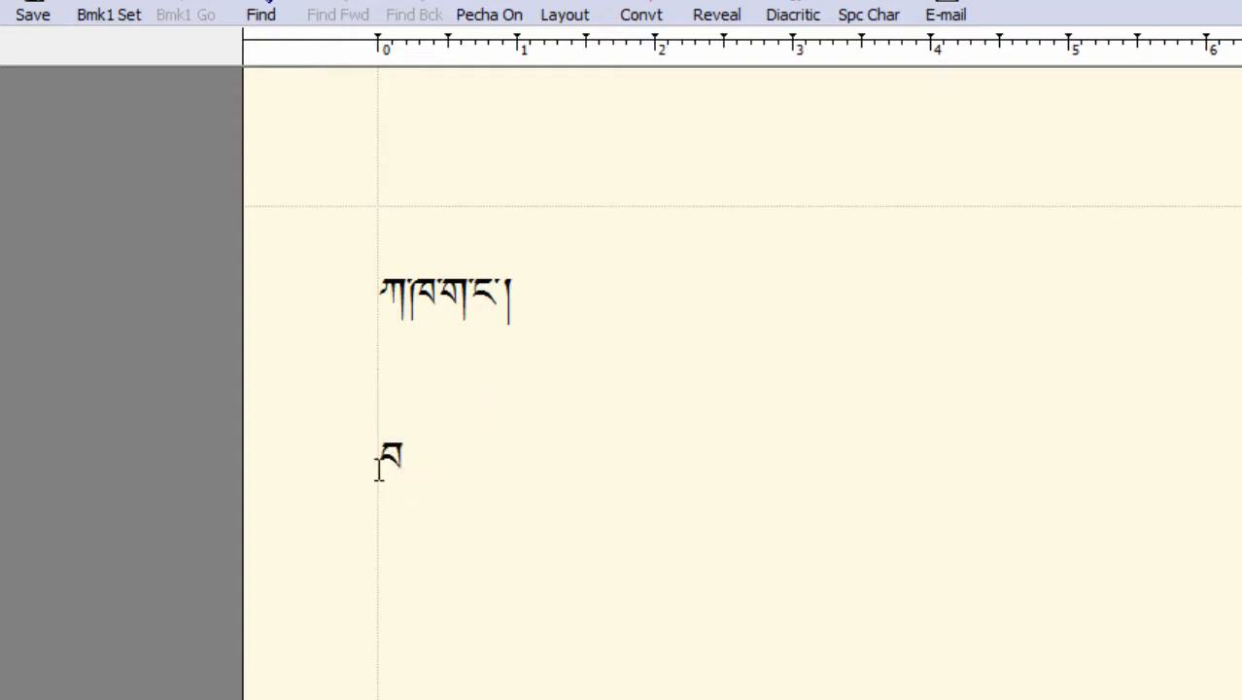
type("ྱྲཱུ")
type("ྭ")
type("ྃ")
key("Return")
Write the seed-syllable stack བྷྲཱུྃ again on the line below the first one, followed by ཨོཾ་
key("h")
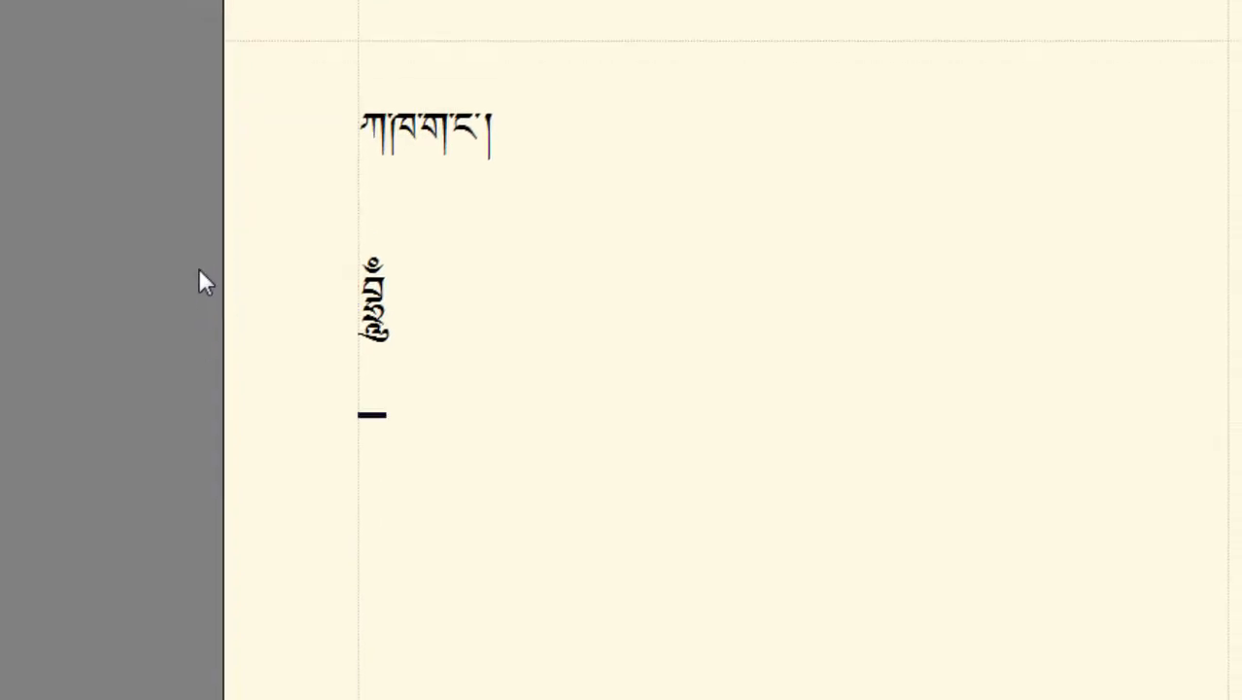
type("བྷྲཱ")
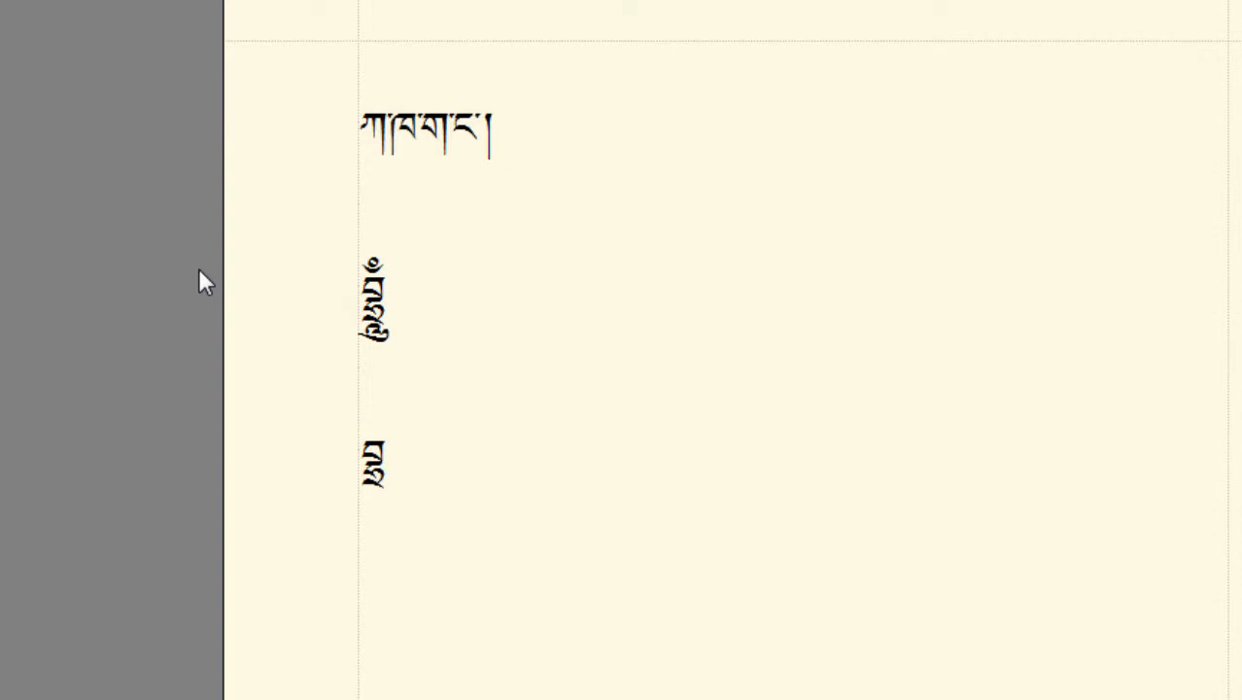
type("ུཾ་ཨོ")
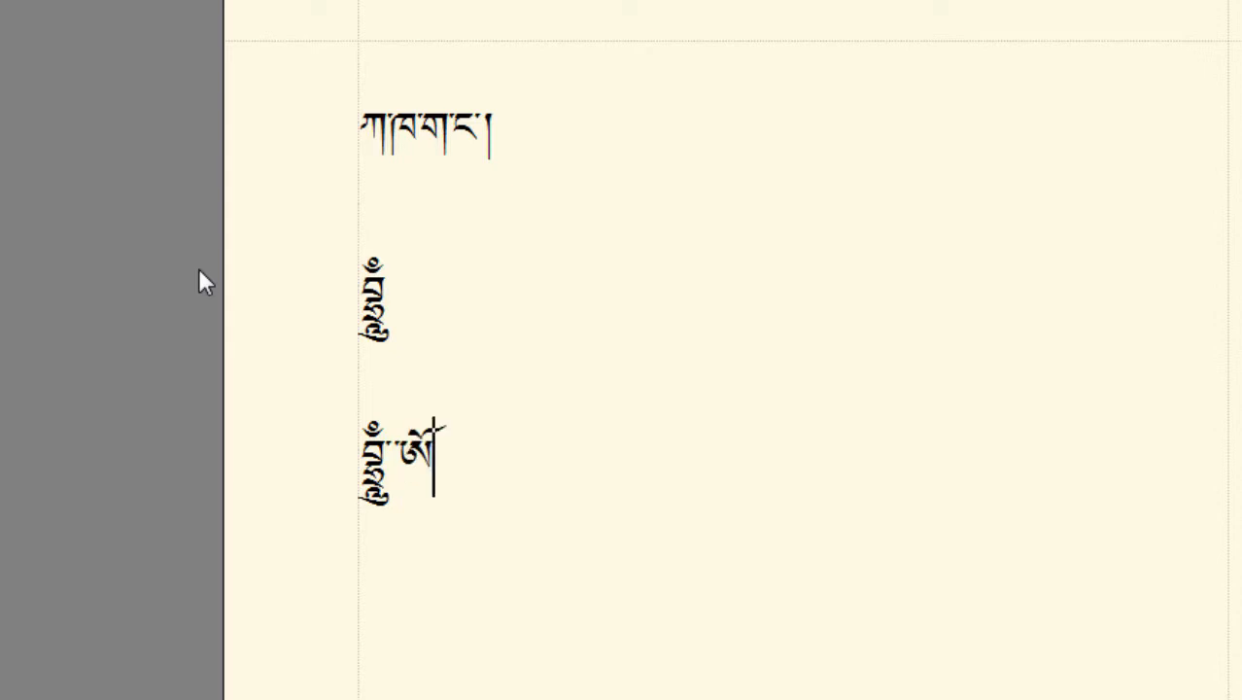
type("ཾ")
type("་མ")
key("BackSpace")
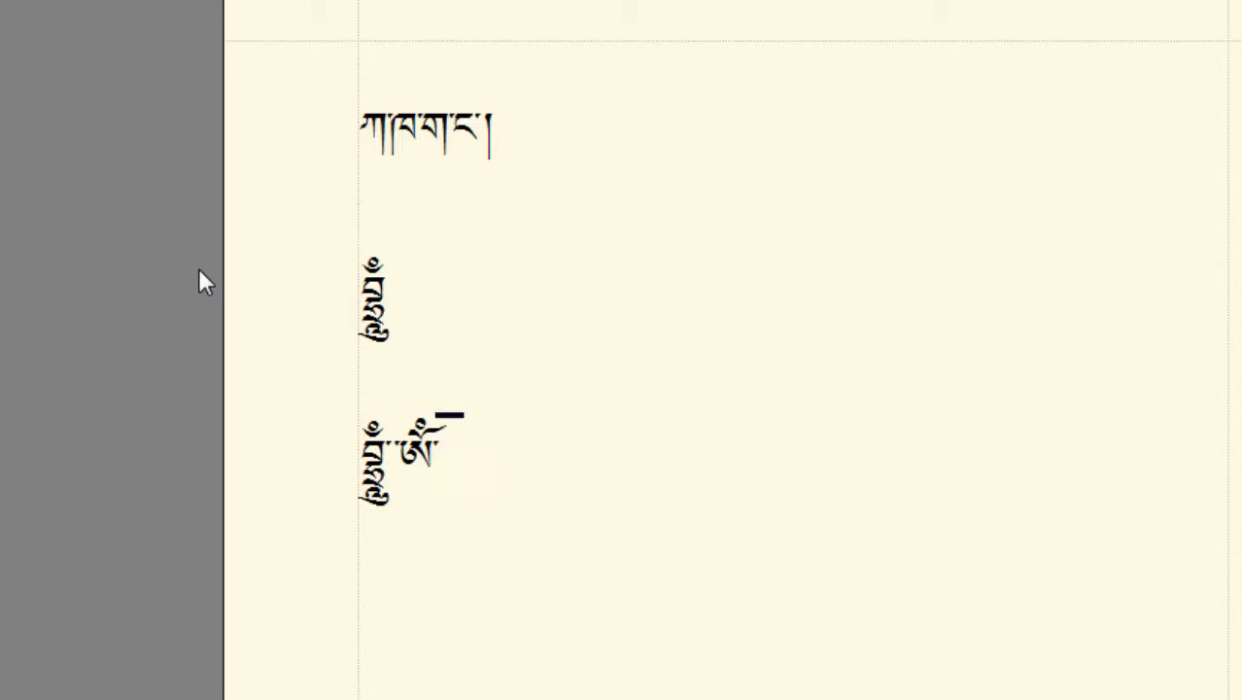
Add a three-letter stack on ས ending in subjoined ར after ཨོཾ་, dismissing the Windows color scheme prompt
type("མ")
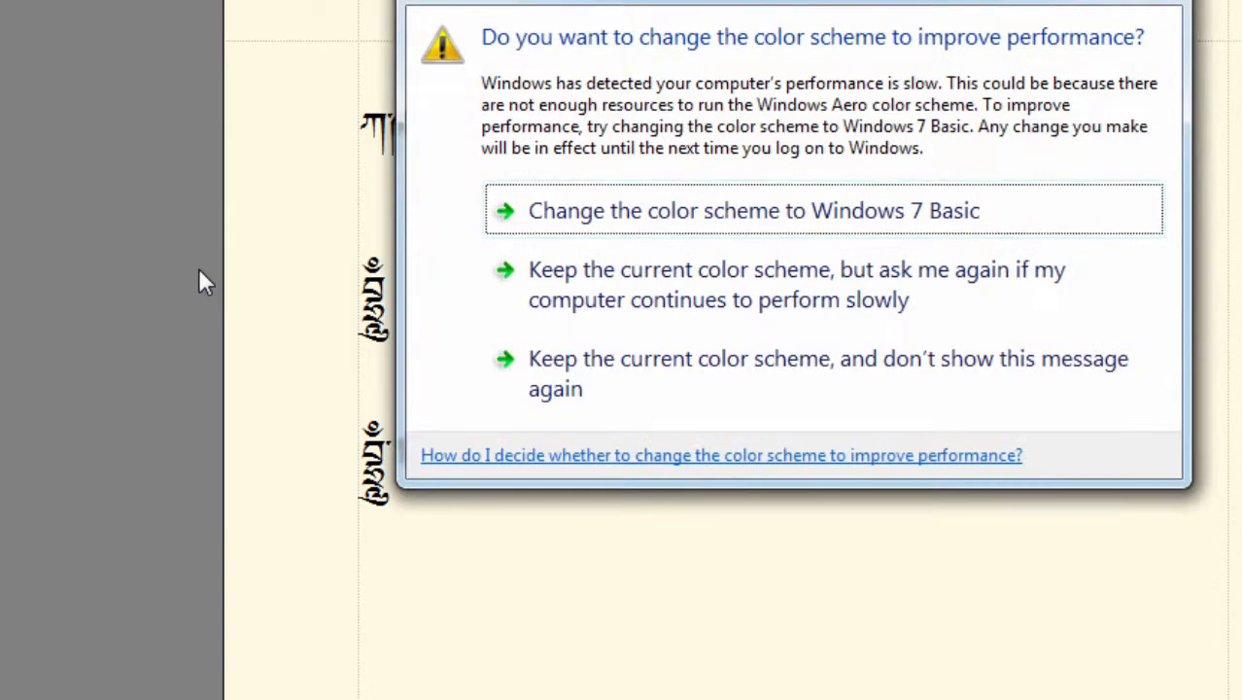
left_click(1171, 6)
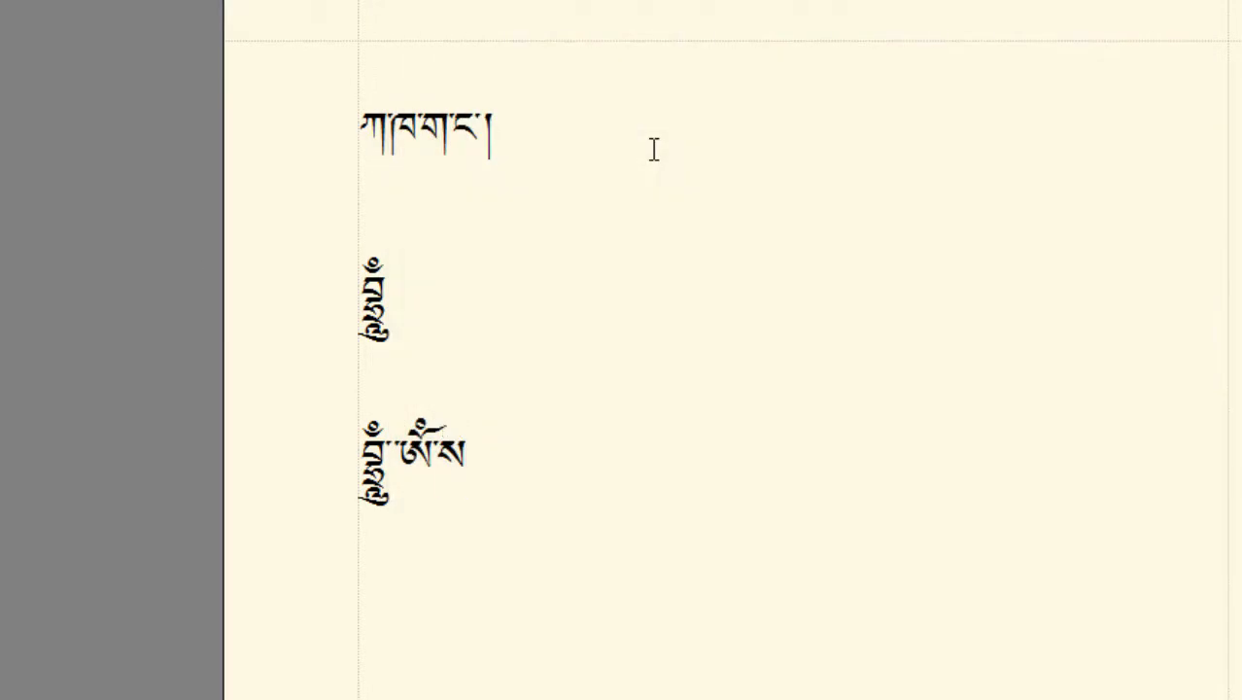
key("BackSpace")
type("སྨྲ")
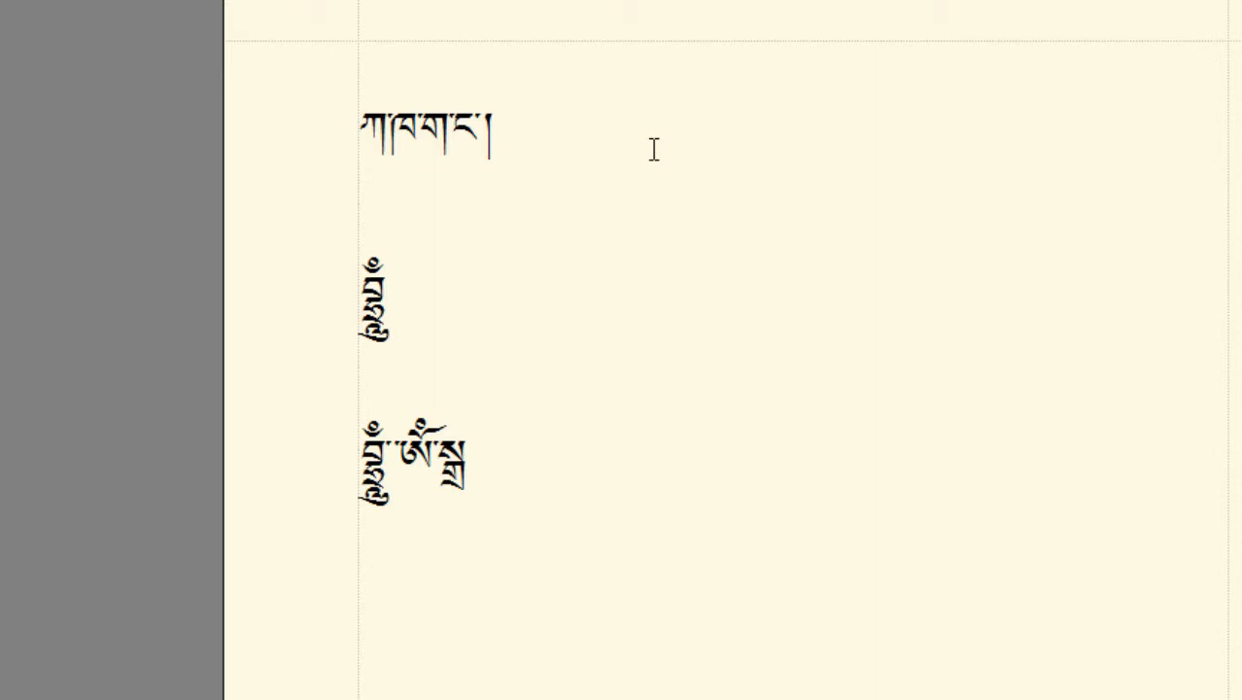
Continue the same line with the stacks སྐྱ and ཕྱྭ and one more stack on ས, separating the syllables with tsheg marks
type("་སྐྱ")
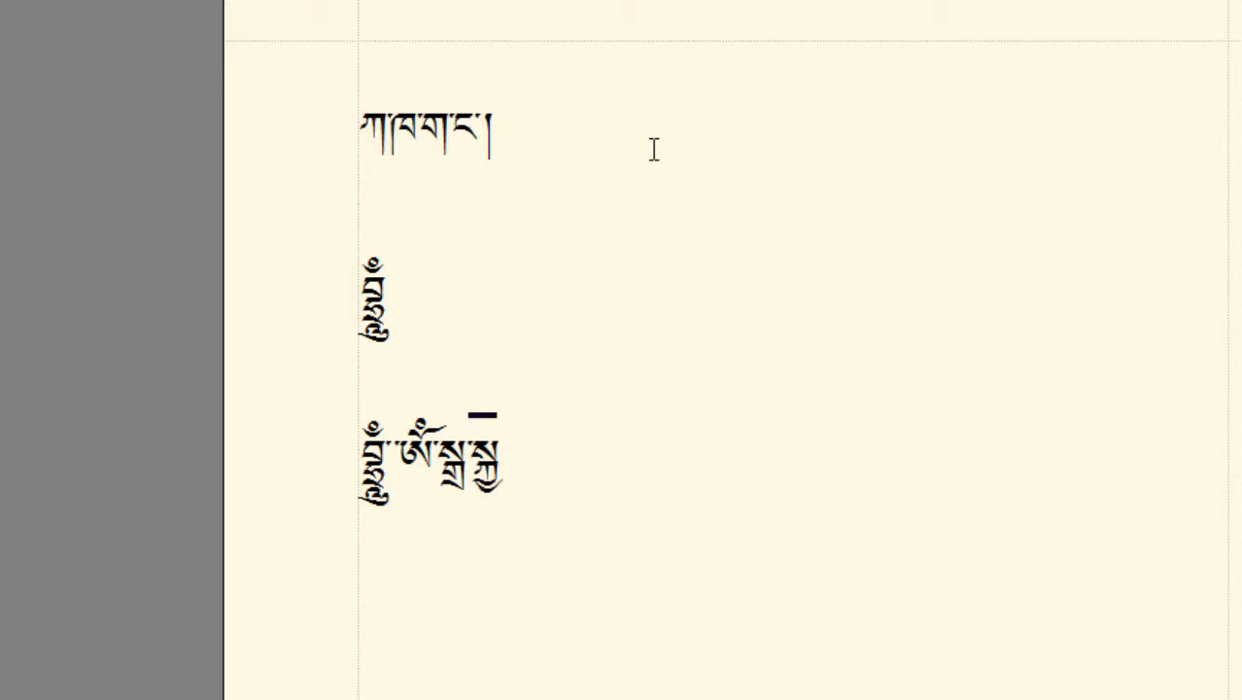
type("་")
type("ཕྱྭཾ")
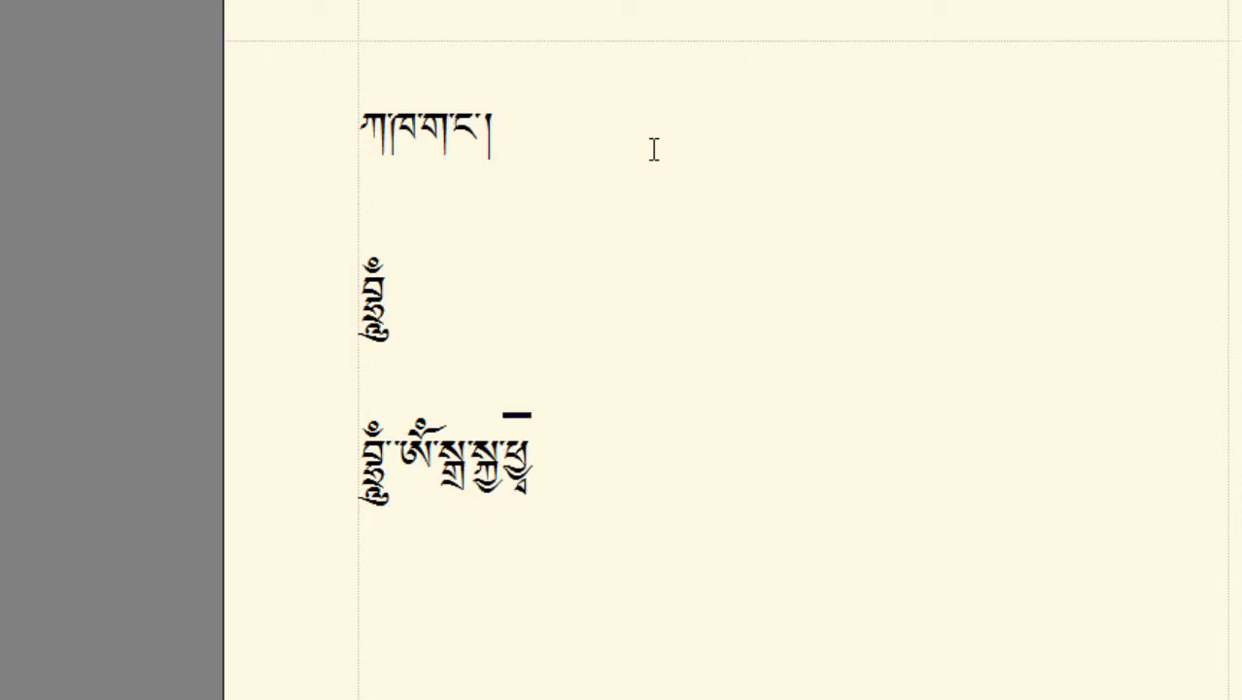
type("་ཨོཾ་སྐ")
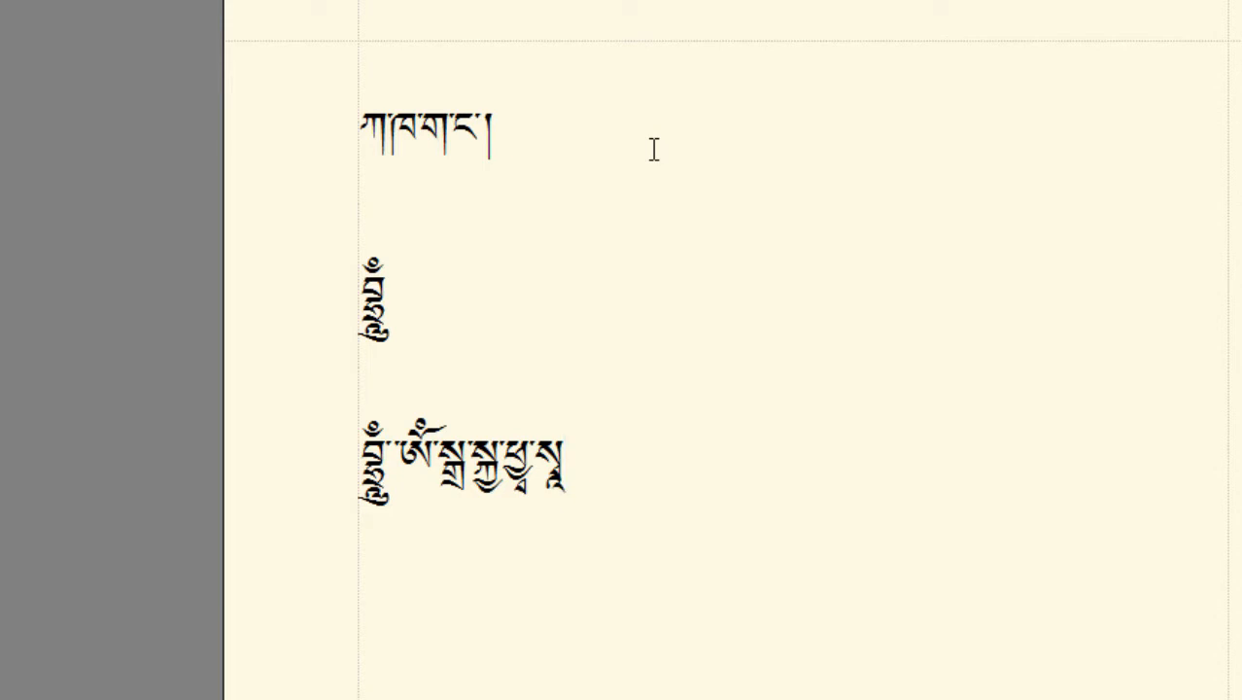